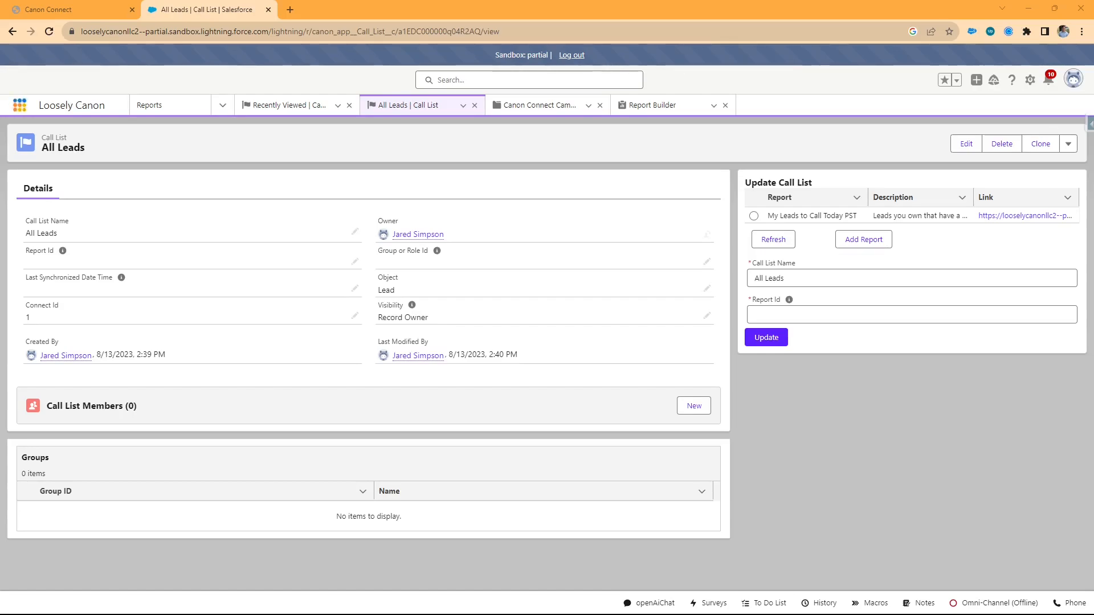
Find the Call Lists item by searching for "call" and open its list page.
click(20, 105)
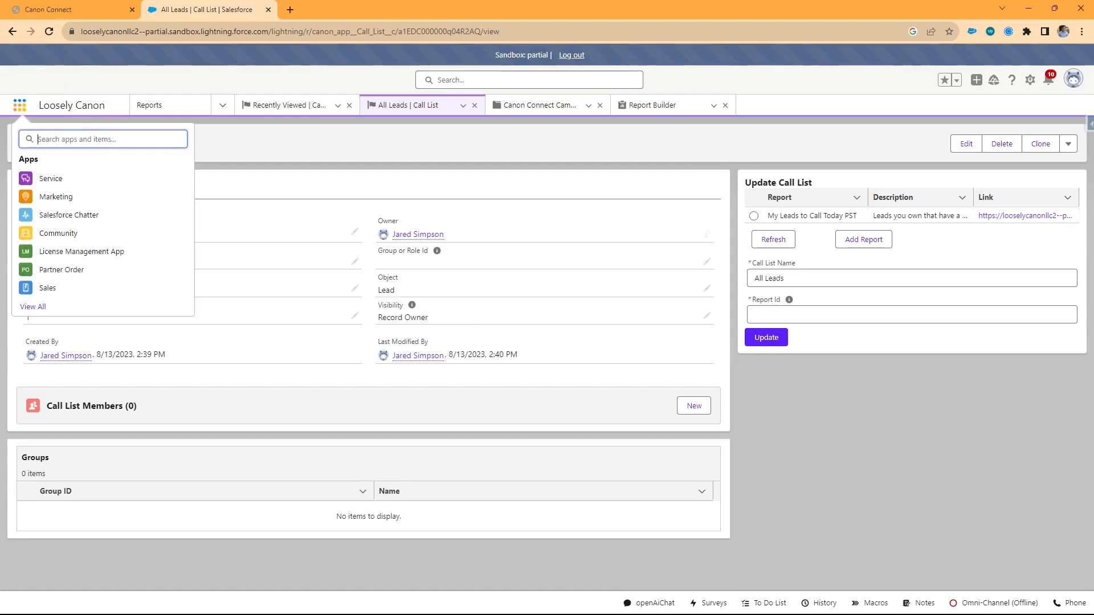
text(call)
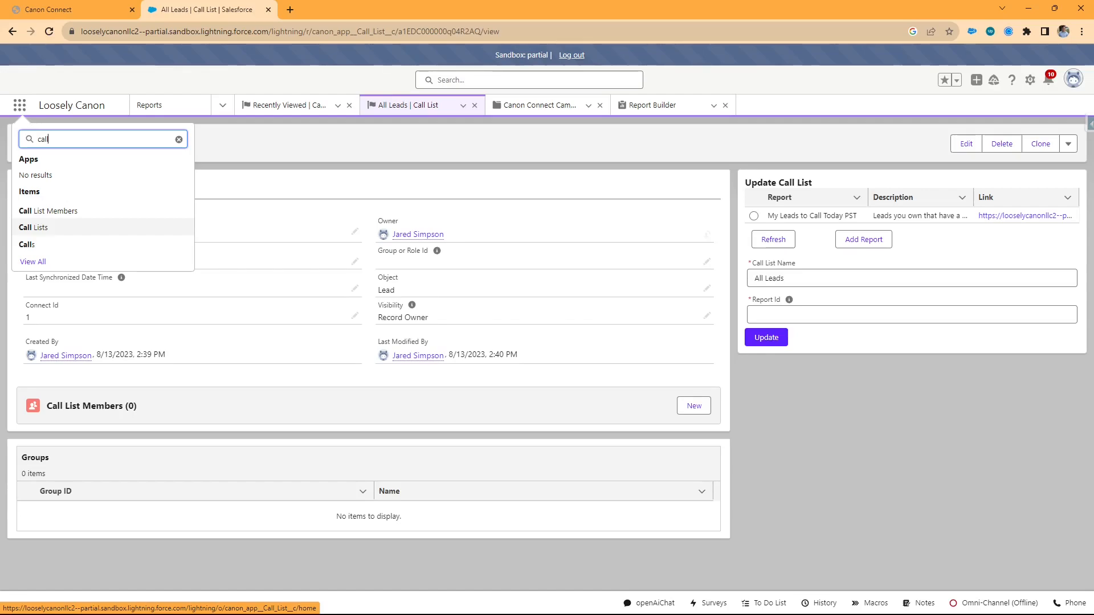
click(34, 227)
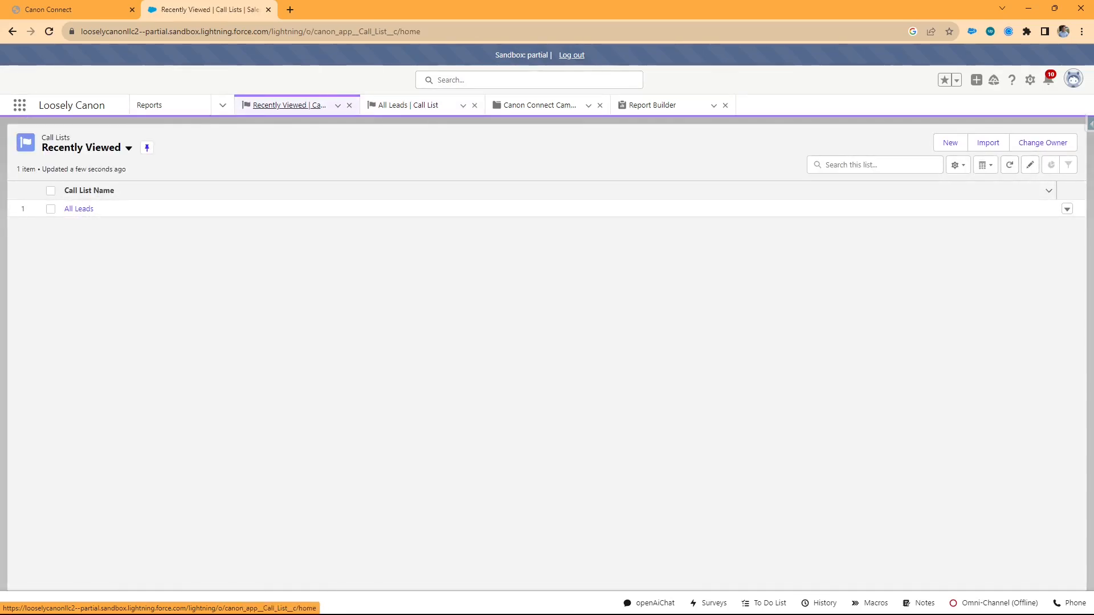
Create a call list named Test Leads for the Lead object, save it and refresh its record.
click(950, 142)
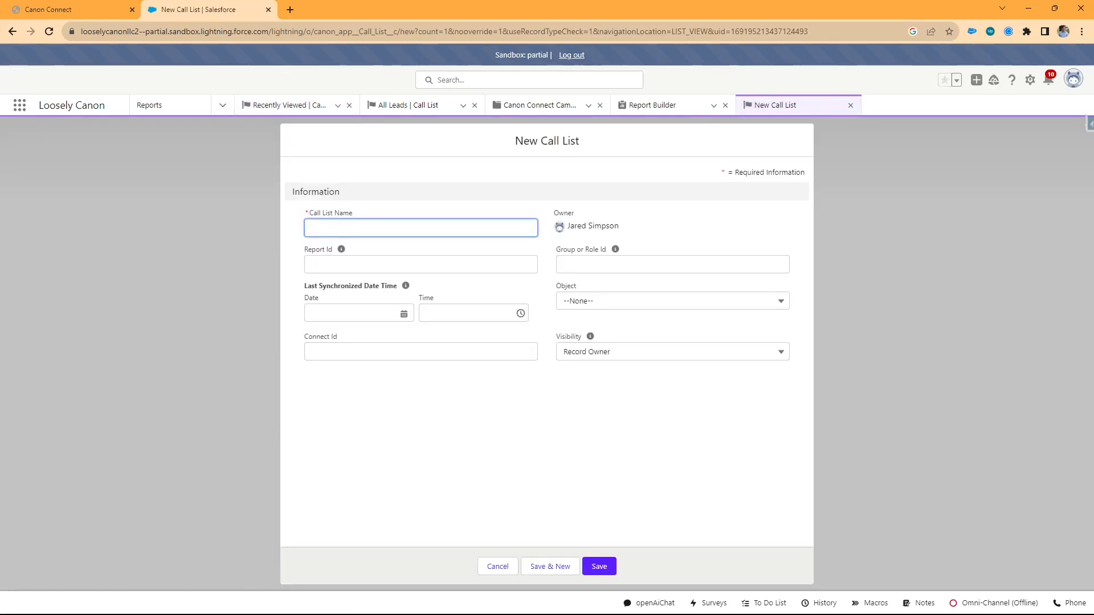
text(Test Leads)
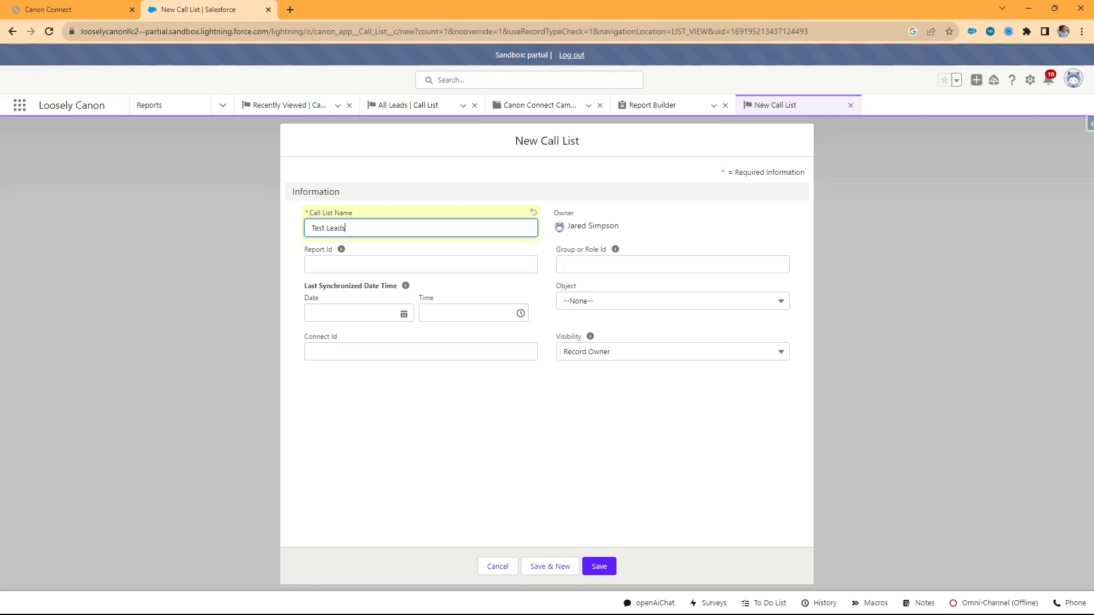
click(672, 301)
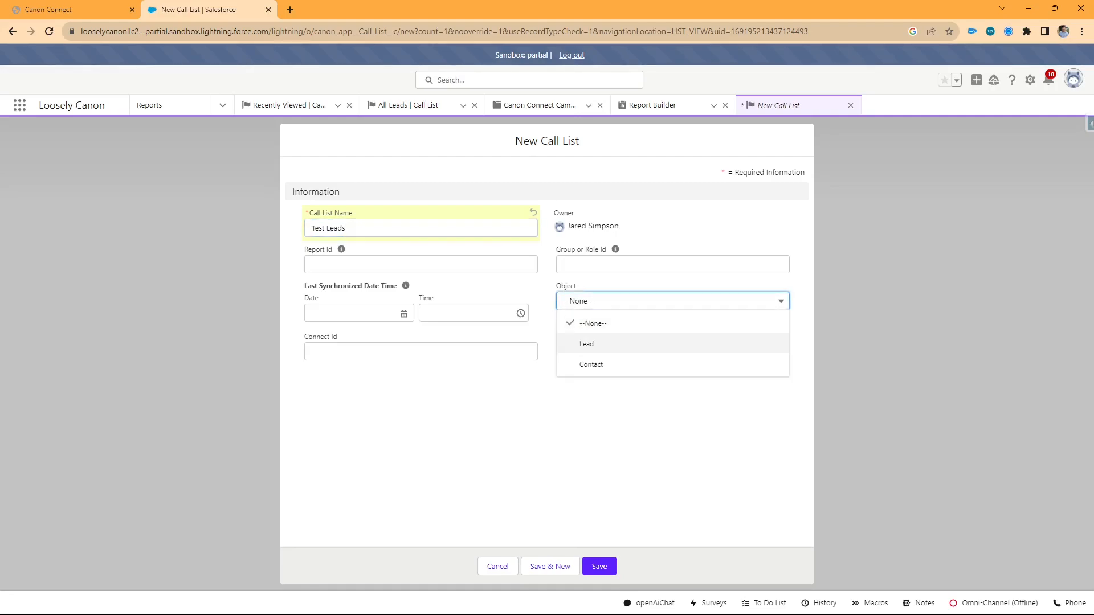
click(673, 344)
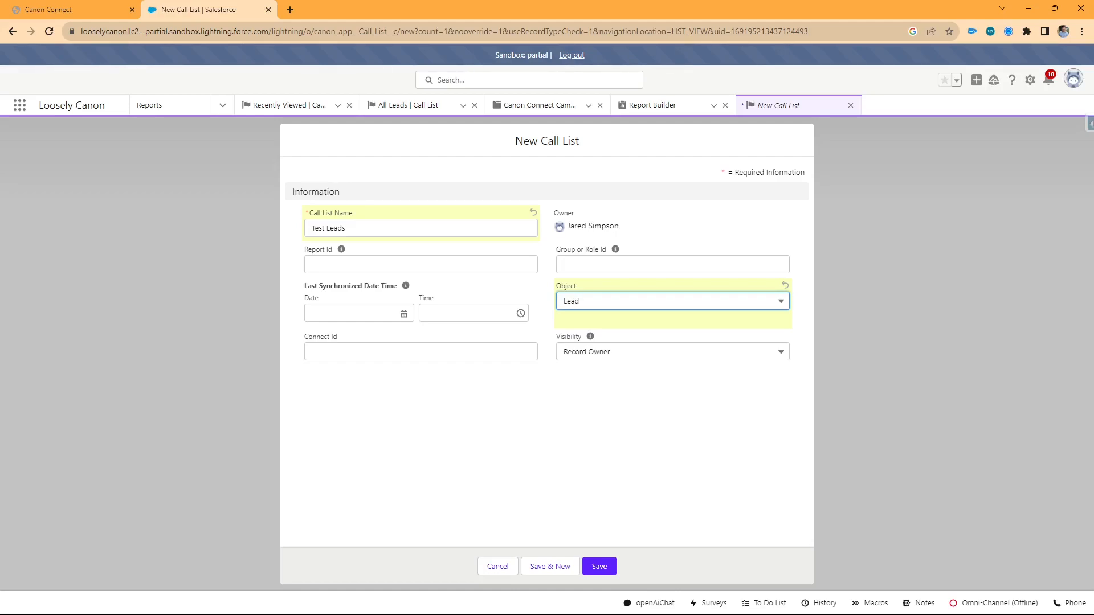
click(600, 567)
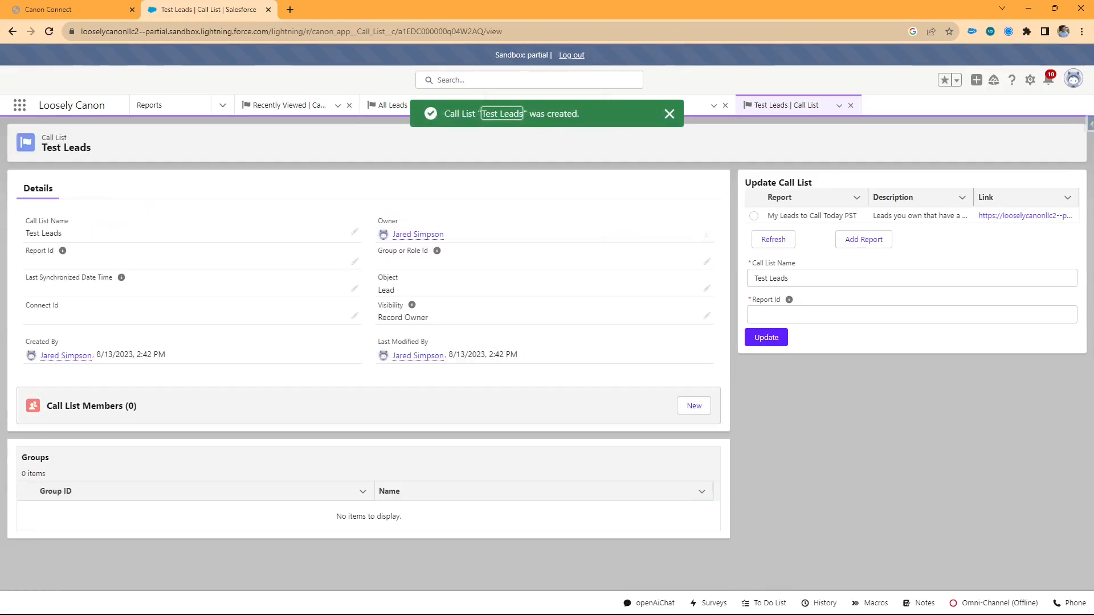
click(839, 106)
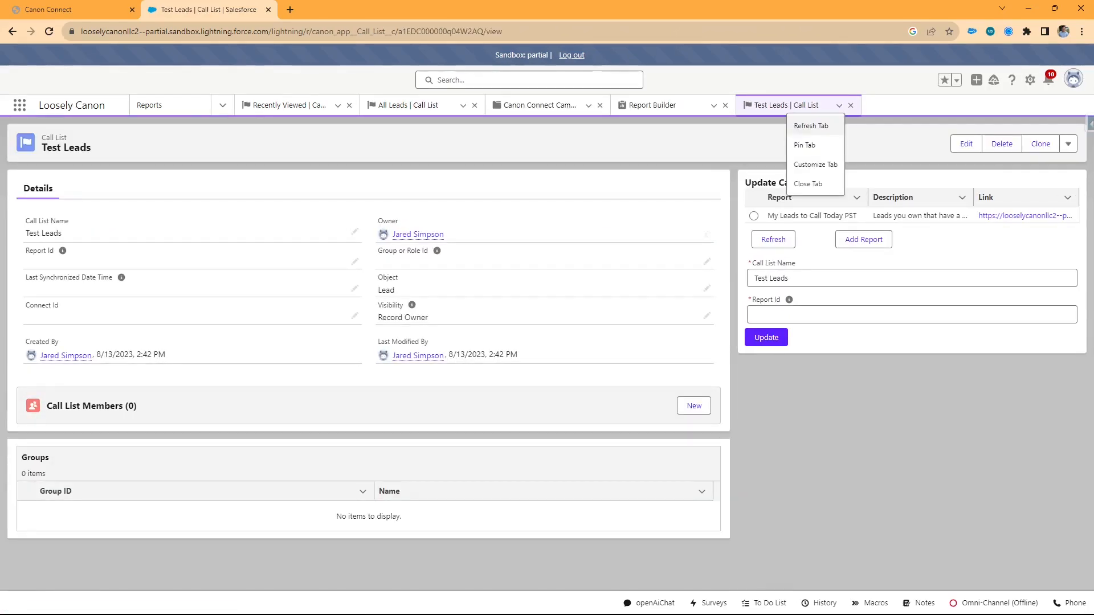
click(811, 126)
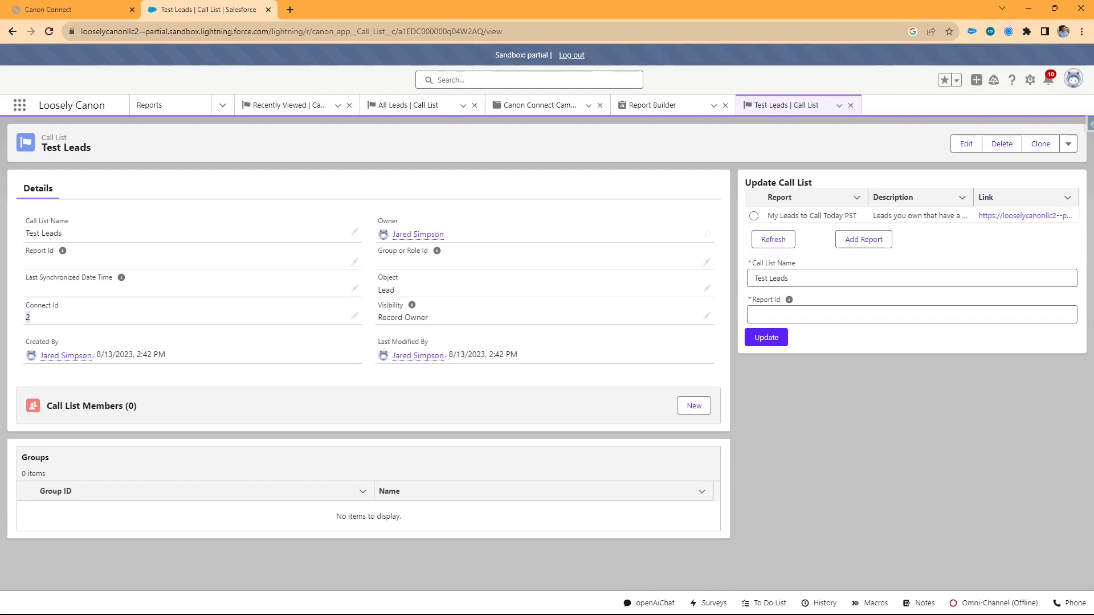
Check the call lists shown in the Connect phone dialer and minimize it again.
click(1067, 603)
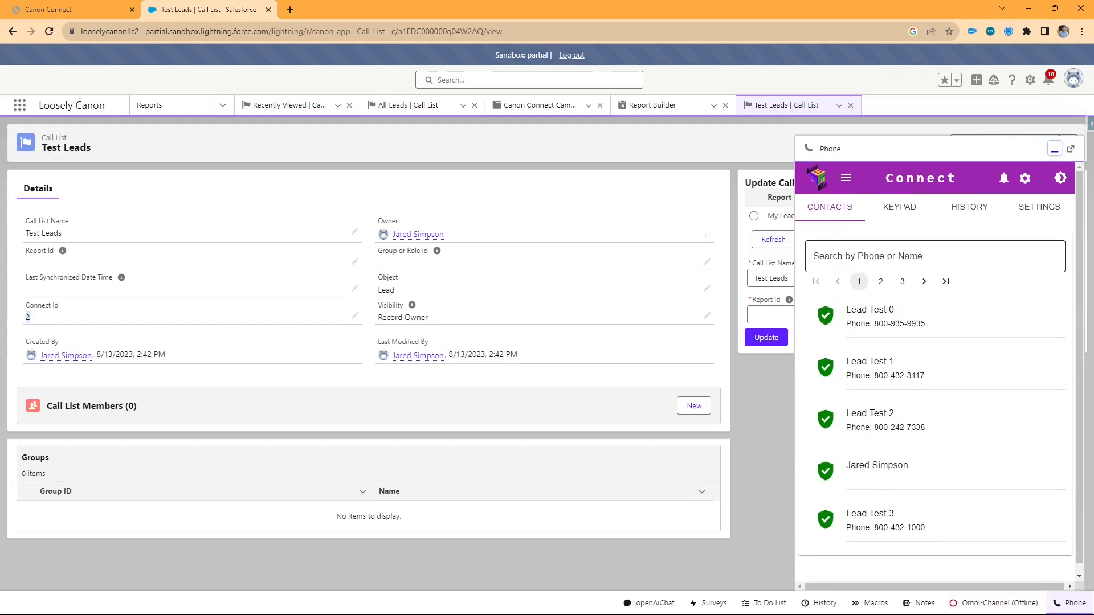
click(846, 177)
click(867, 236)
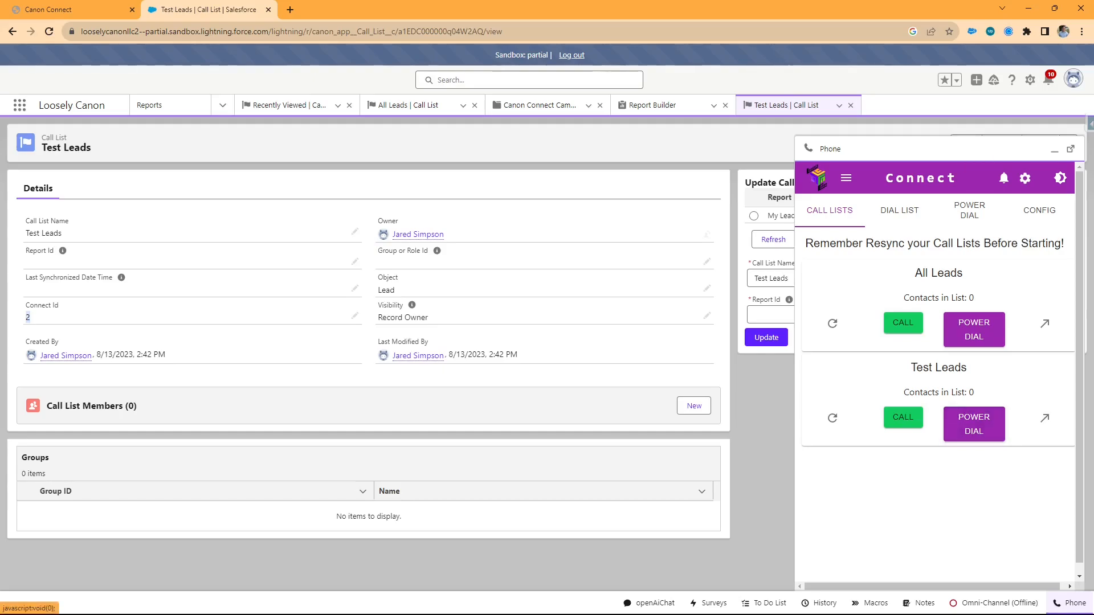
click(1055, 149)
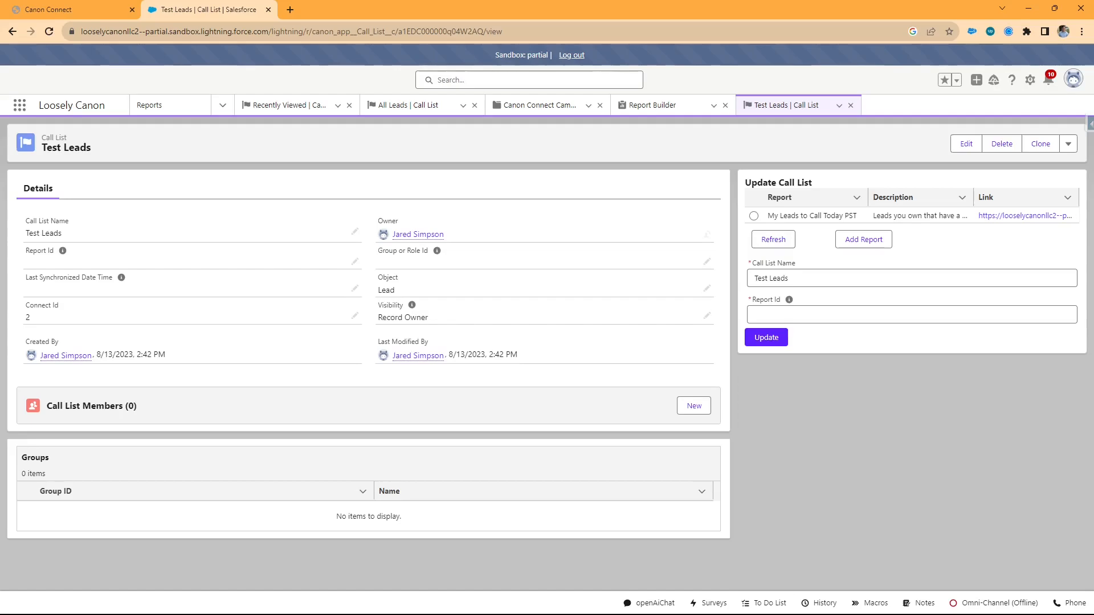
Close the old Report Builder tab and start a new report of the Leads type.
click(726, 106)
click(150, 105)
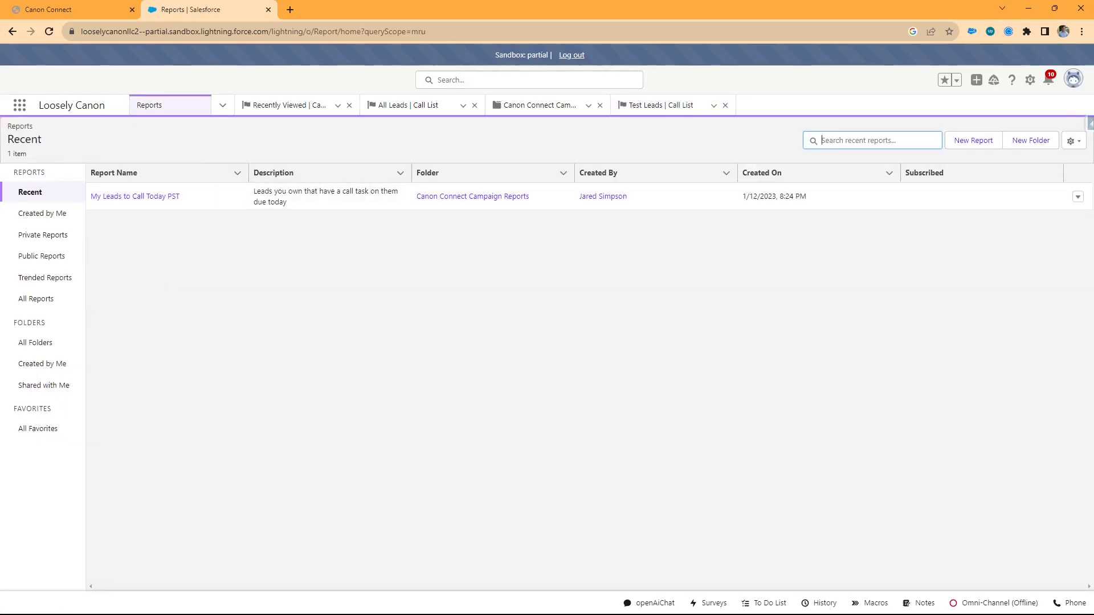
click(973, 141)
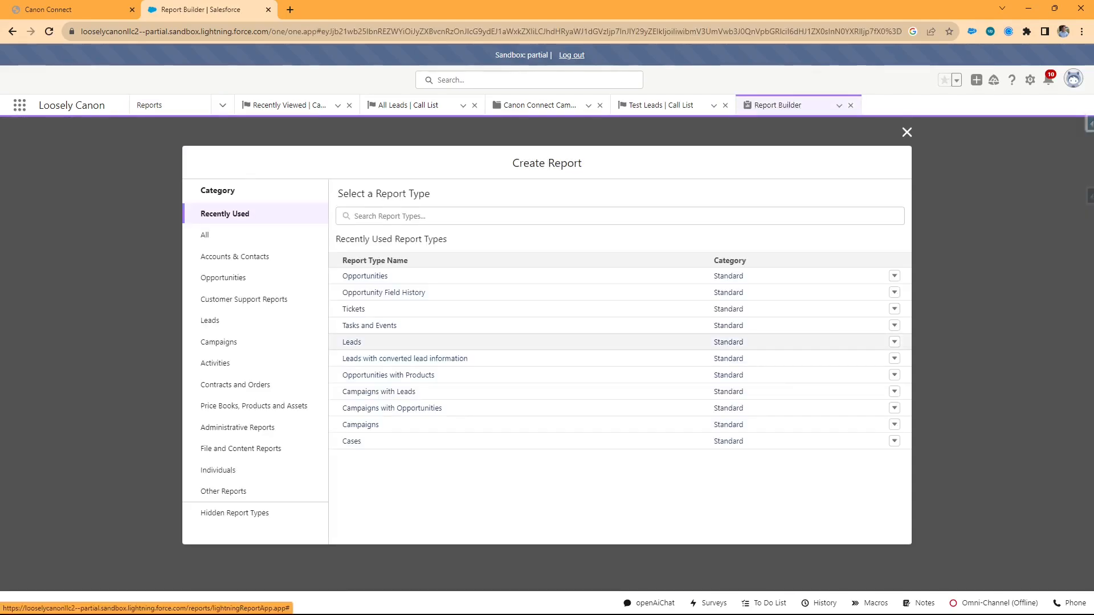
click(352, 343)
click(763, 258)
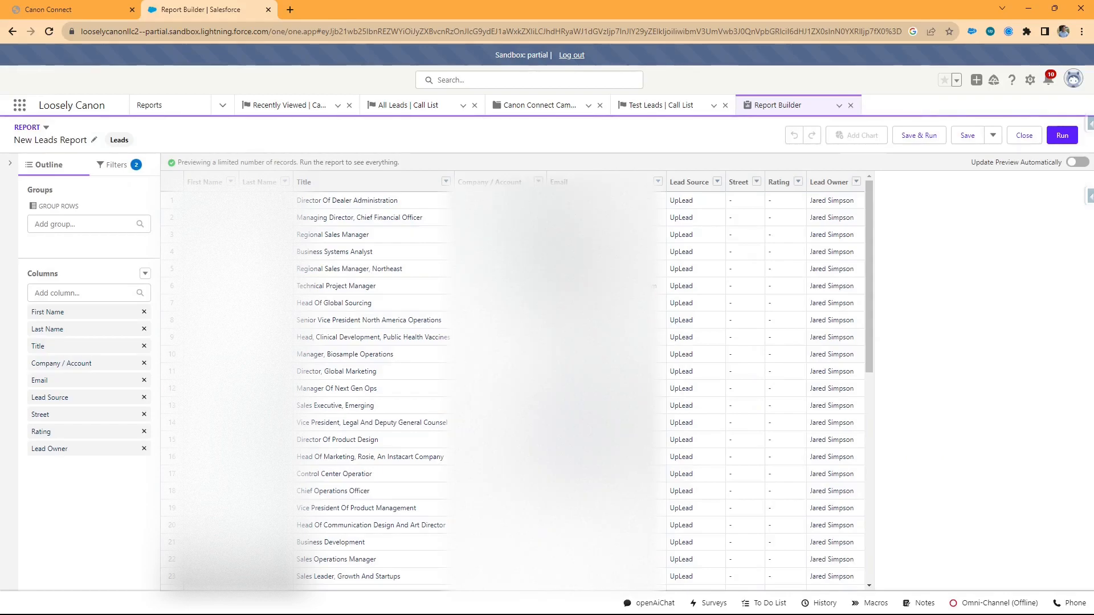
Set the report's Create Date filter to All Time.
click(117, 165)
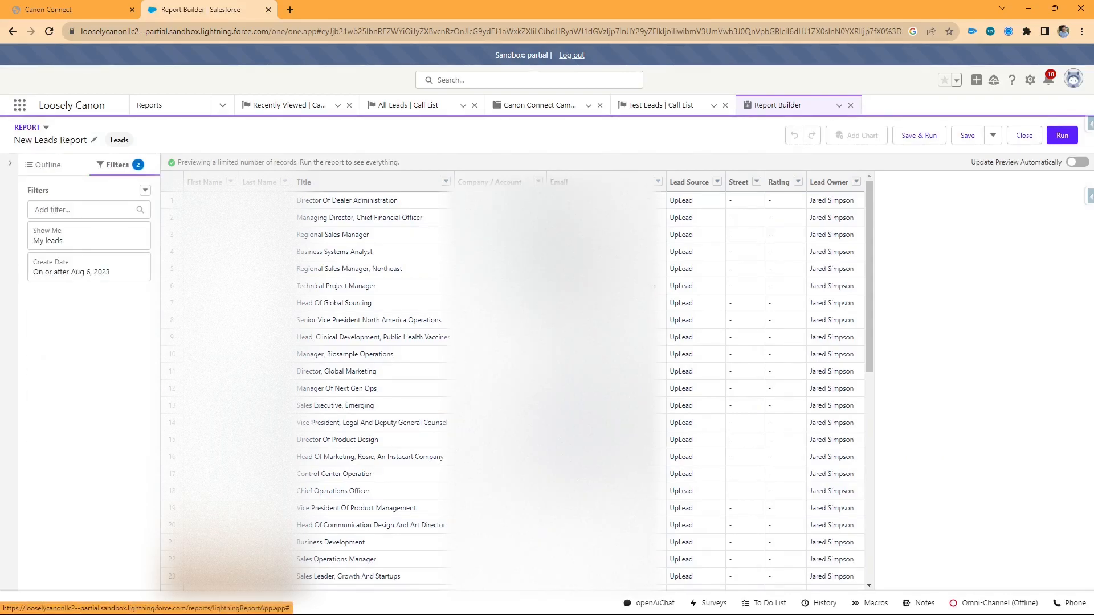
click(89, 267)
click(254, 258)
click(206, 281)
click(322, 304)
Change the report's Show Me filter to All leads.
click(89, 235)
click(254, 242)
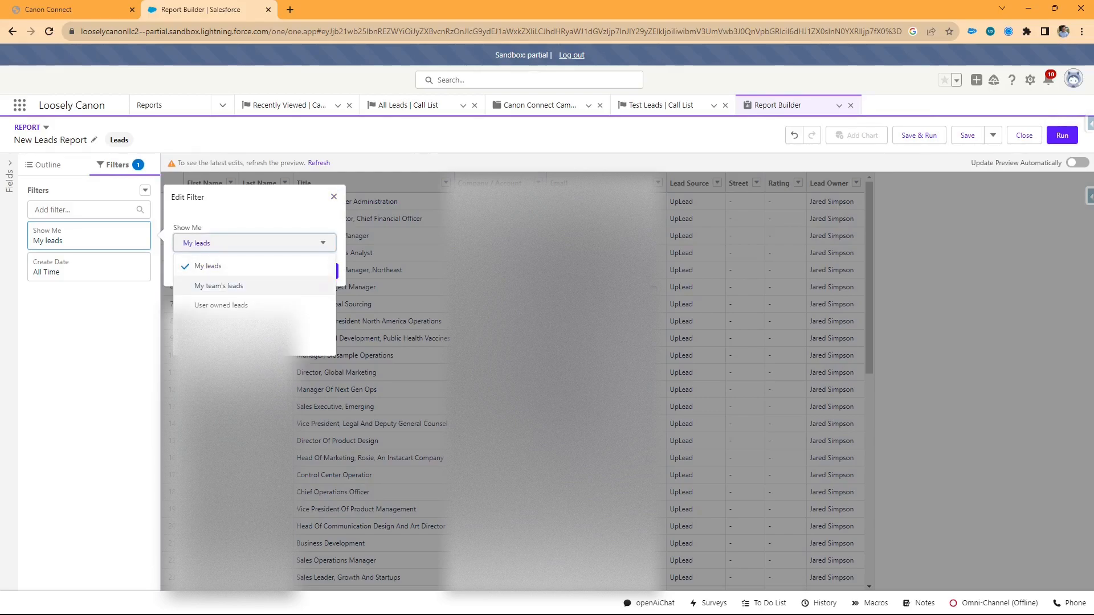
click(245, 344)
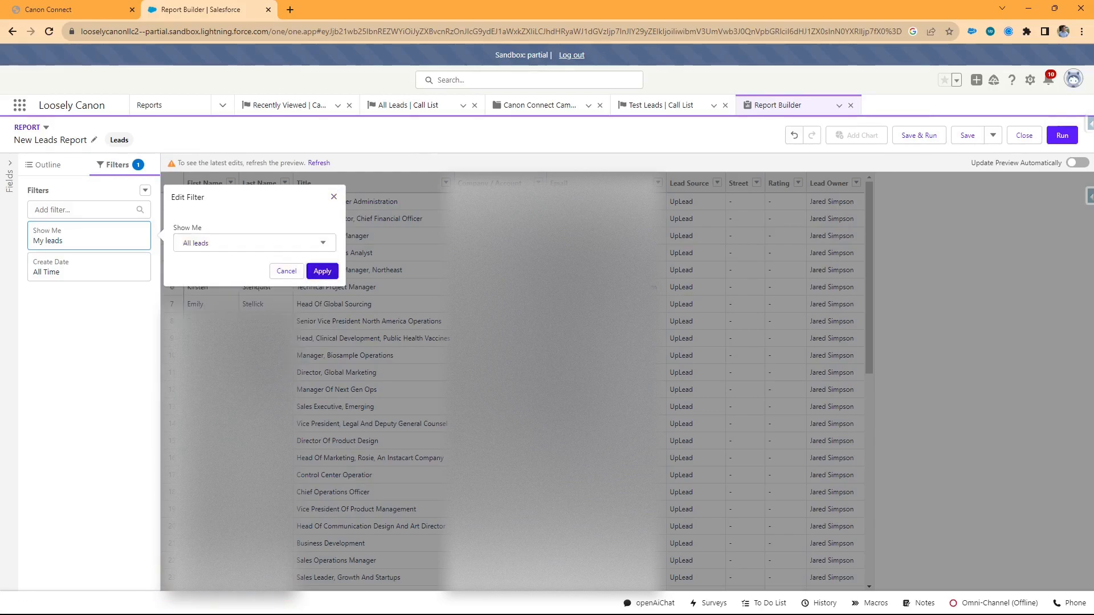
click(322, 272)
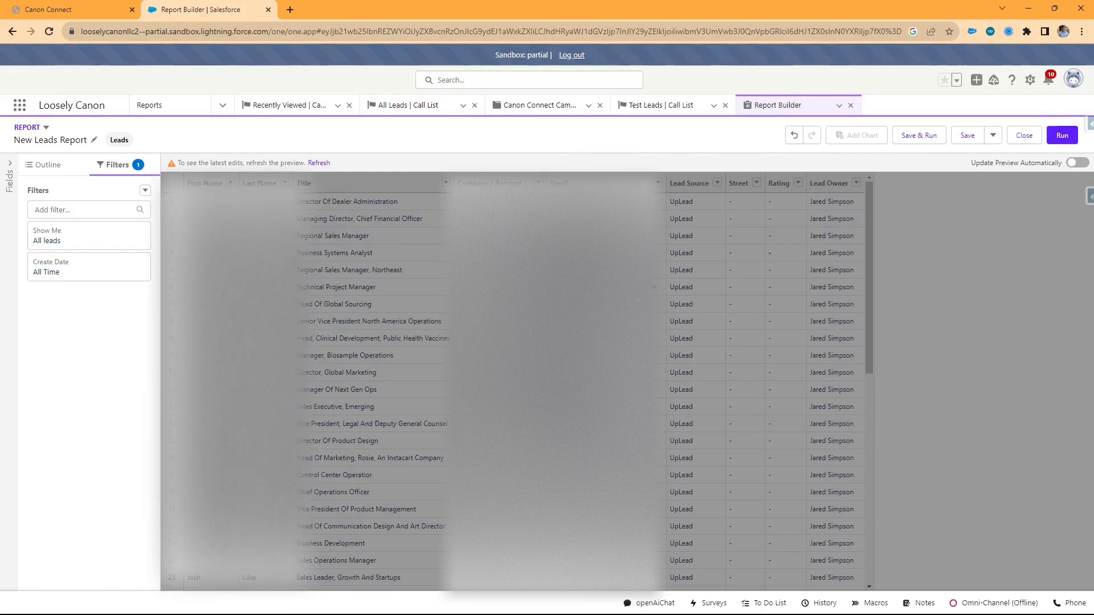
Add a report filter requiring Converted to equal False.
click(83, 209)
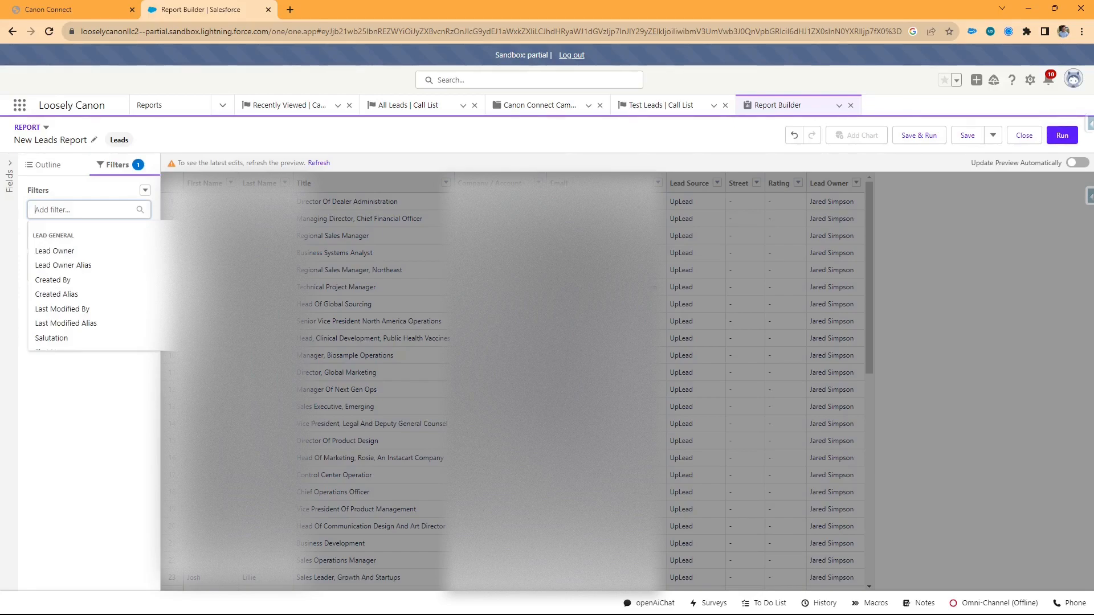
text(con)
key(Down)
key(Return)
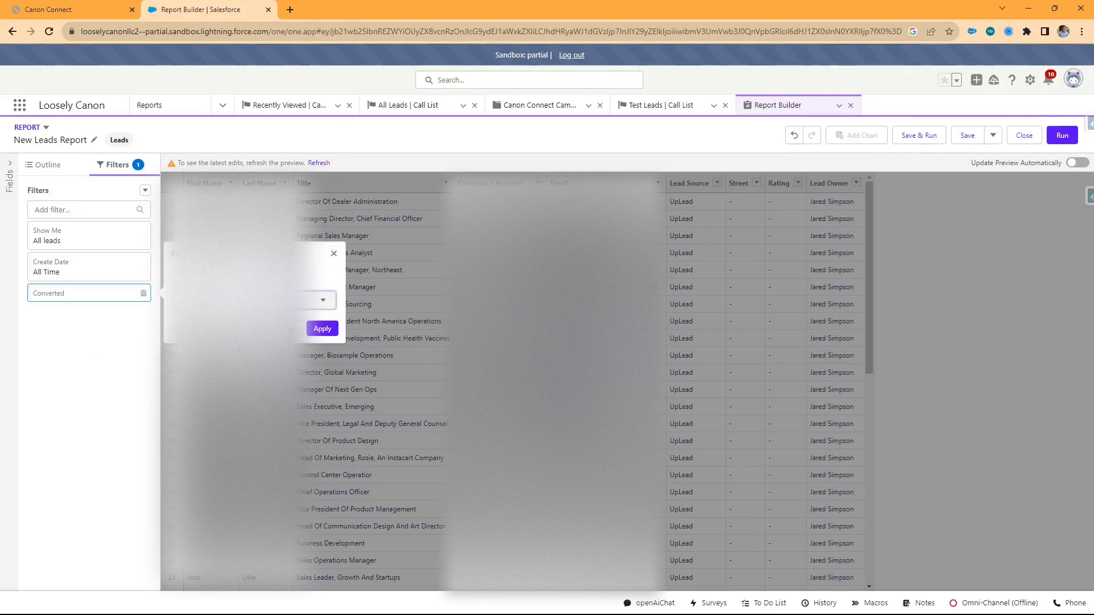
click(323, 329)
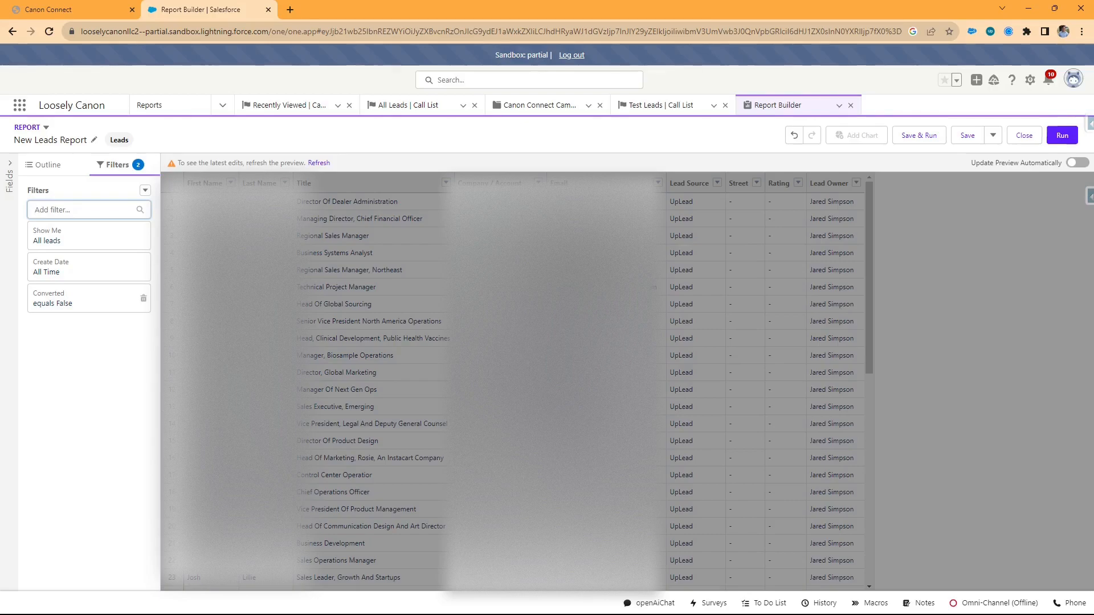
Add a First Name filter with the contains operator and the value "test".
text(first)
click(63, 252)
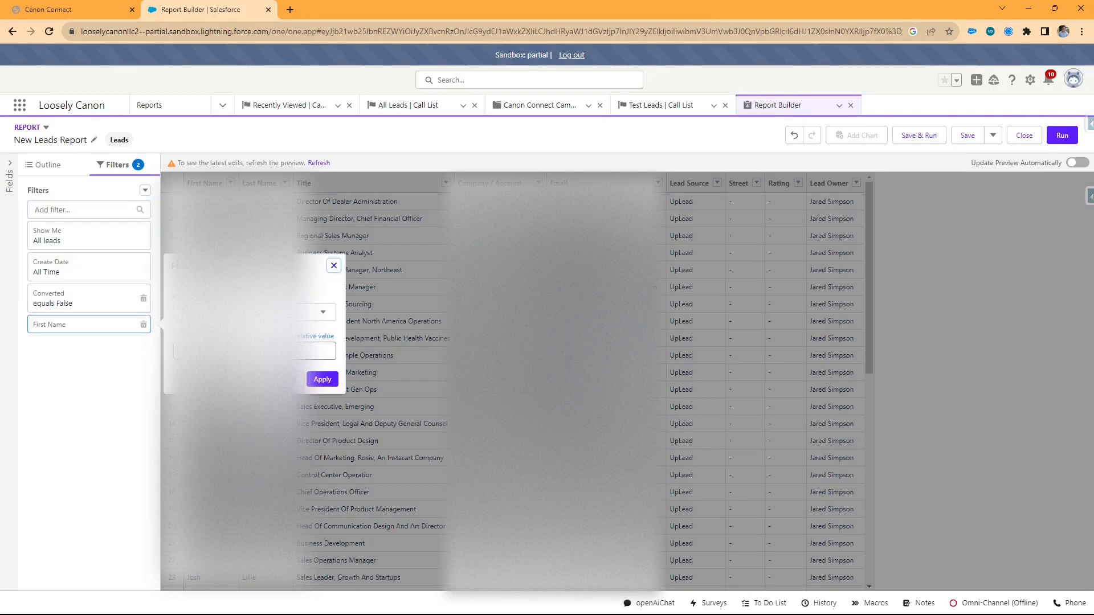
click(254, 313)
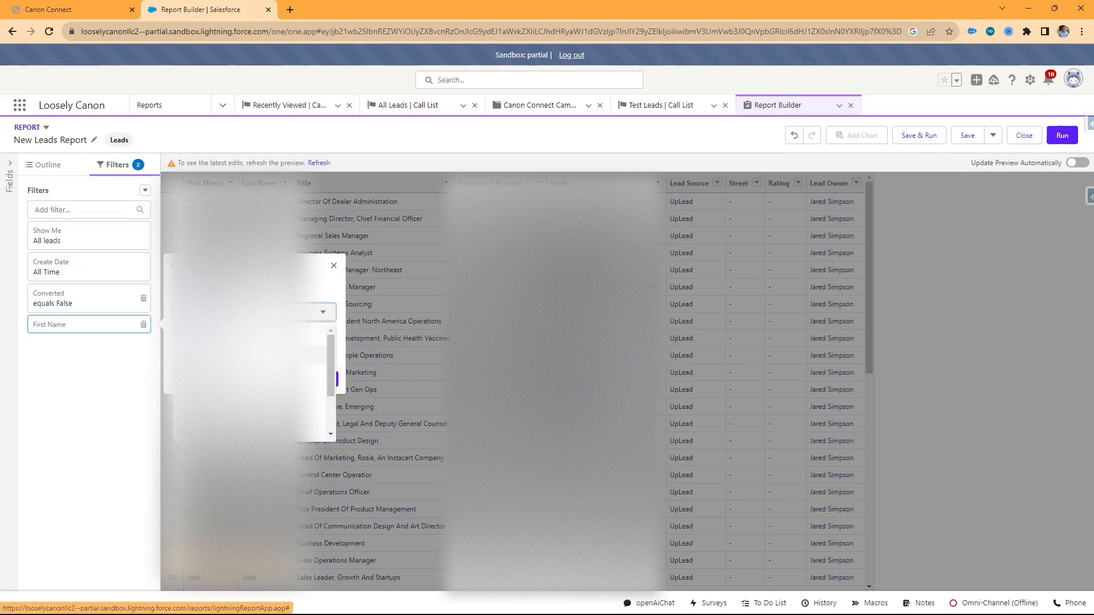
scroll(228, 411, down, 1)
click(228, 391)
text(test)
click(322, 380)
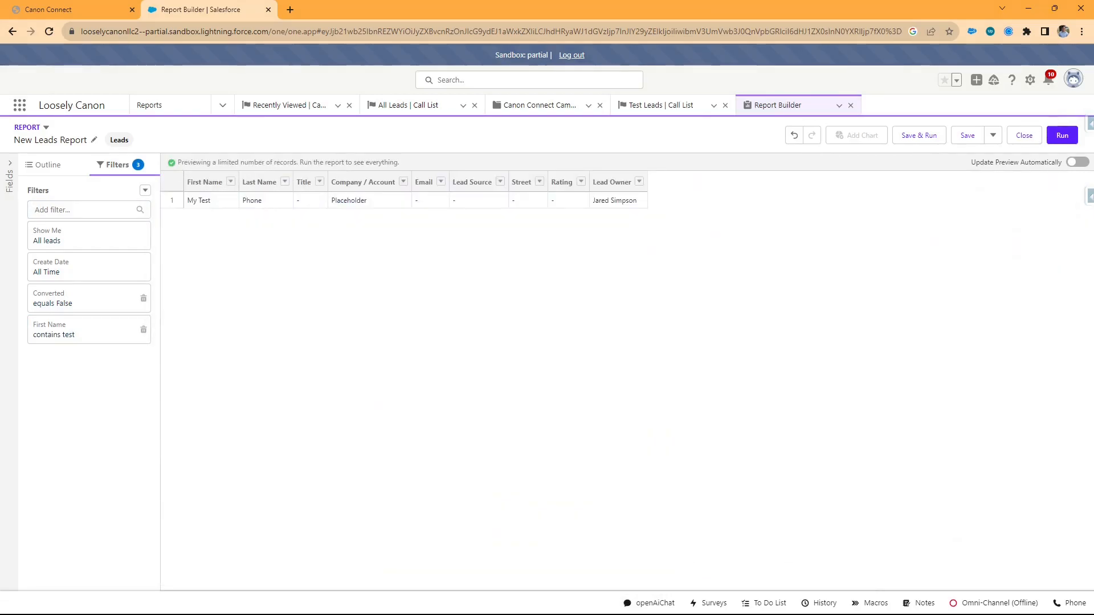
Add a Last Name filter with the contains operator and the value "test".
click(83, 210)
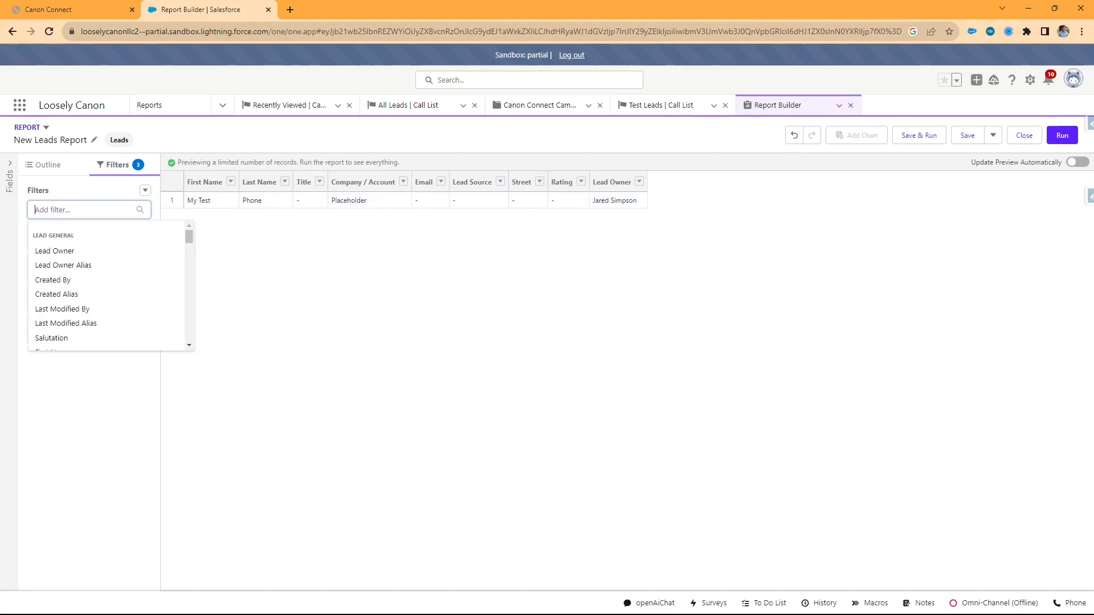
text(last)
click(54, 280)
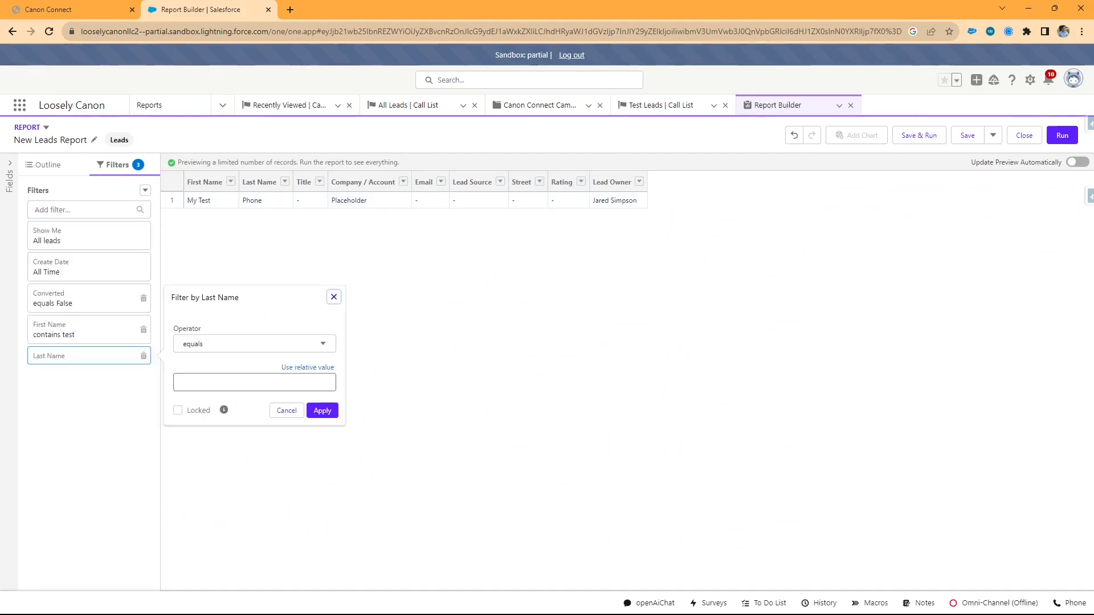
click(254, 344)
scroll(251, 424, down, 2)
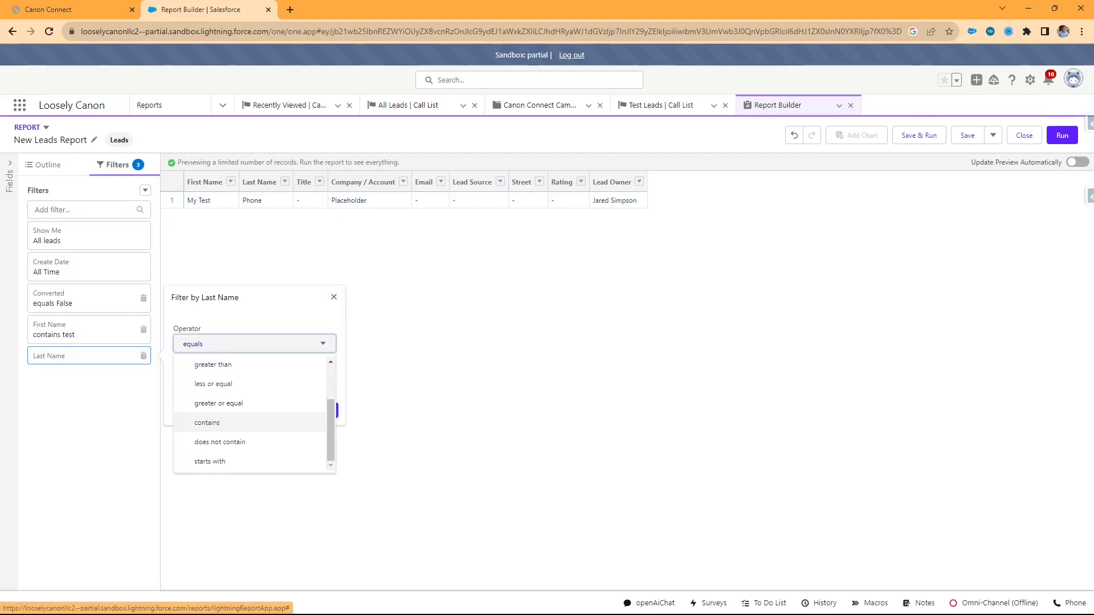
click(207, 422)
click(239, 382)
text(test)
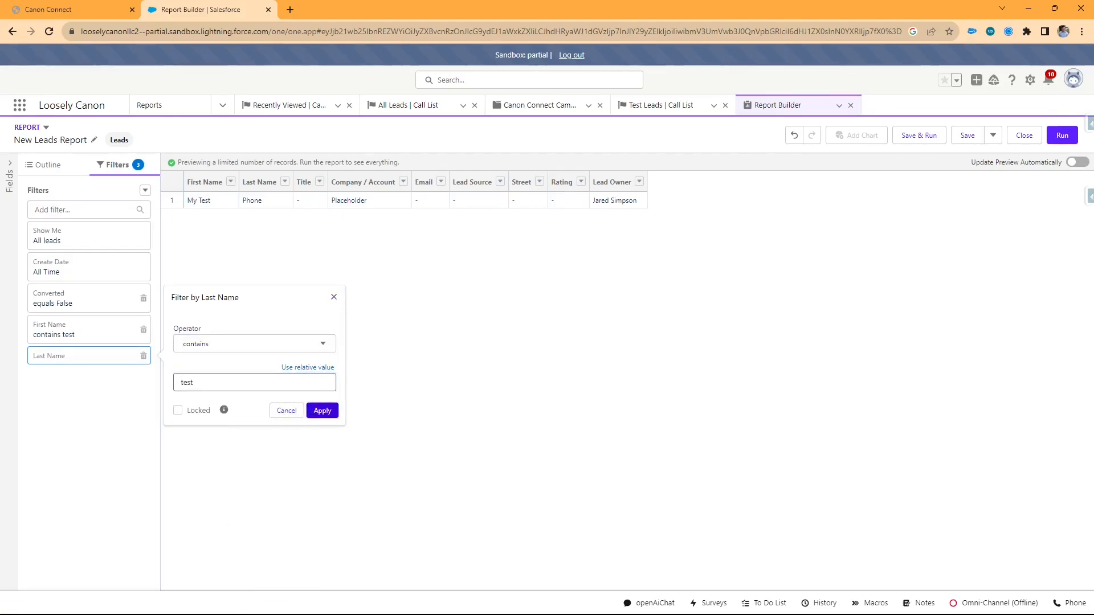
key(Return)
Set the filter logic to 1 AND (2 OR 3) and refresh the report preview.
click(146, 190)
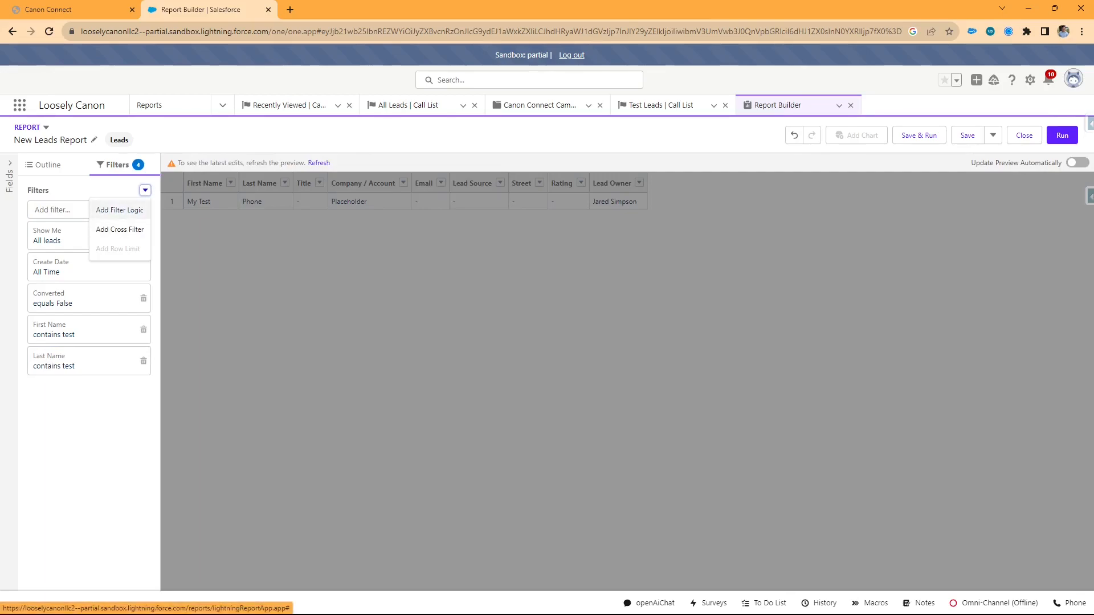
click(120, 210)
double_click(163, 313)
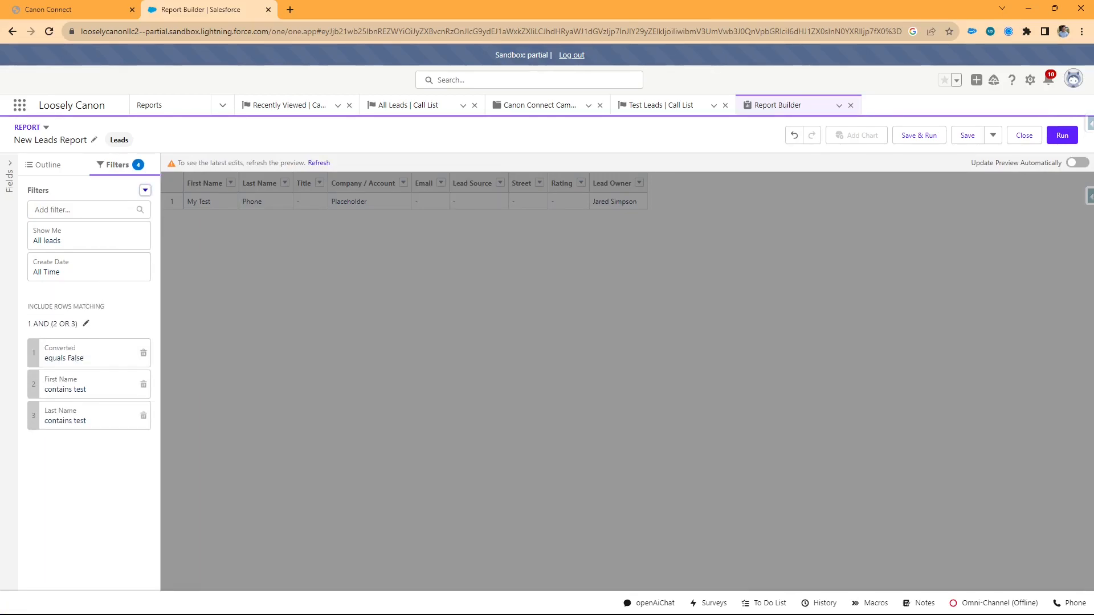
click(319, 163)
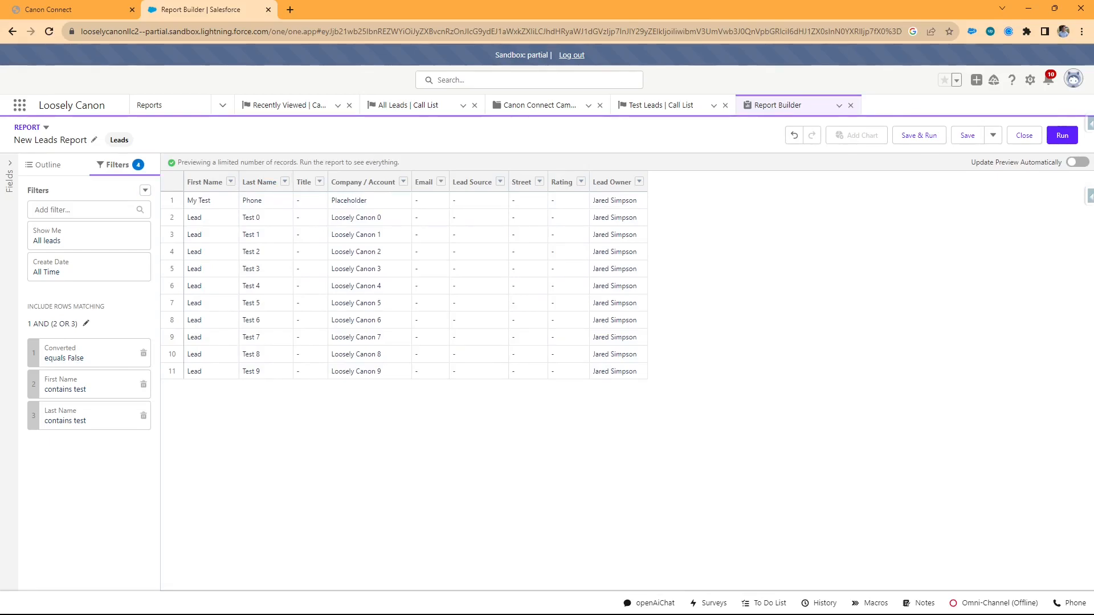
Add the Lead ID field to the report columns and place it ahead of First Name.
click(48, 165)
click(80, 293)
text(id)
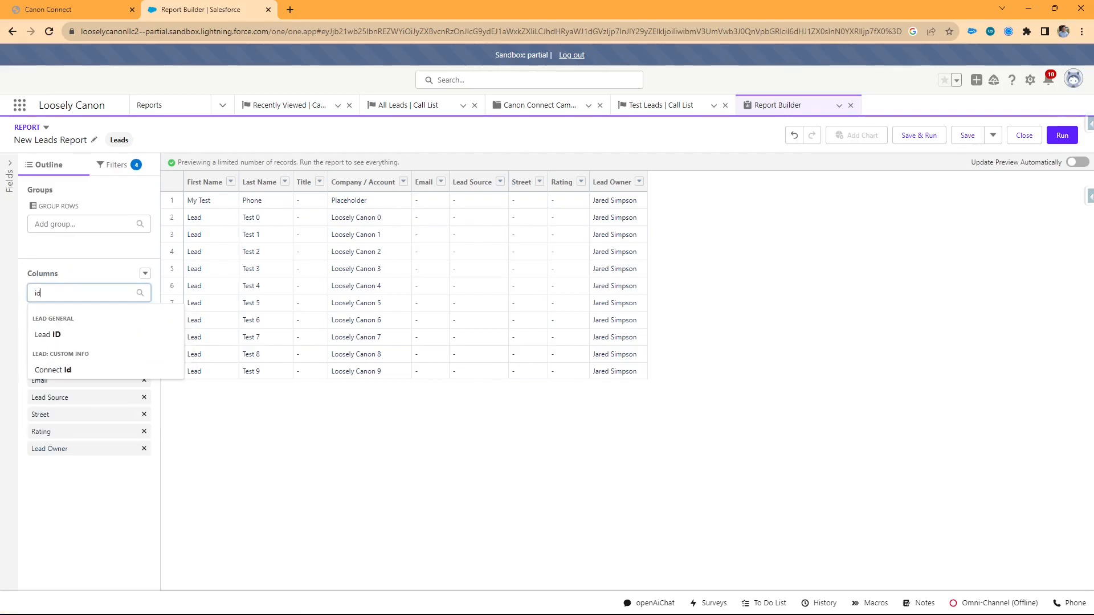
key(Down)
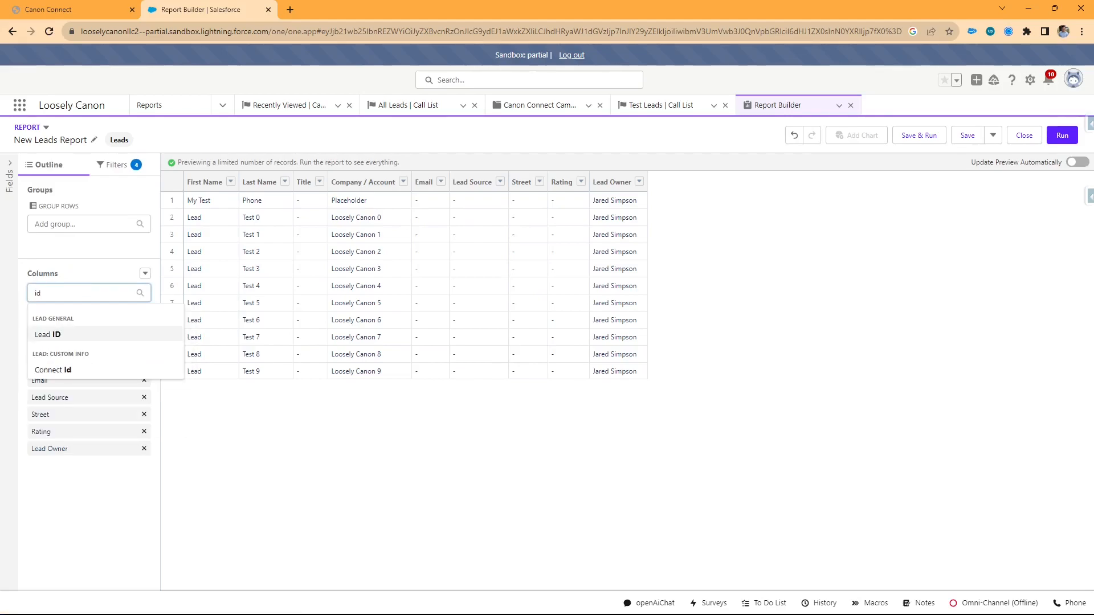
key(Return)
drag(68, 296, 68, 292)
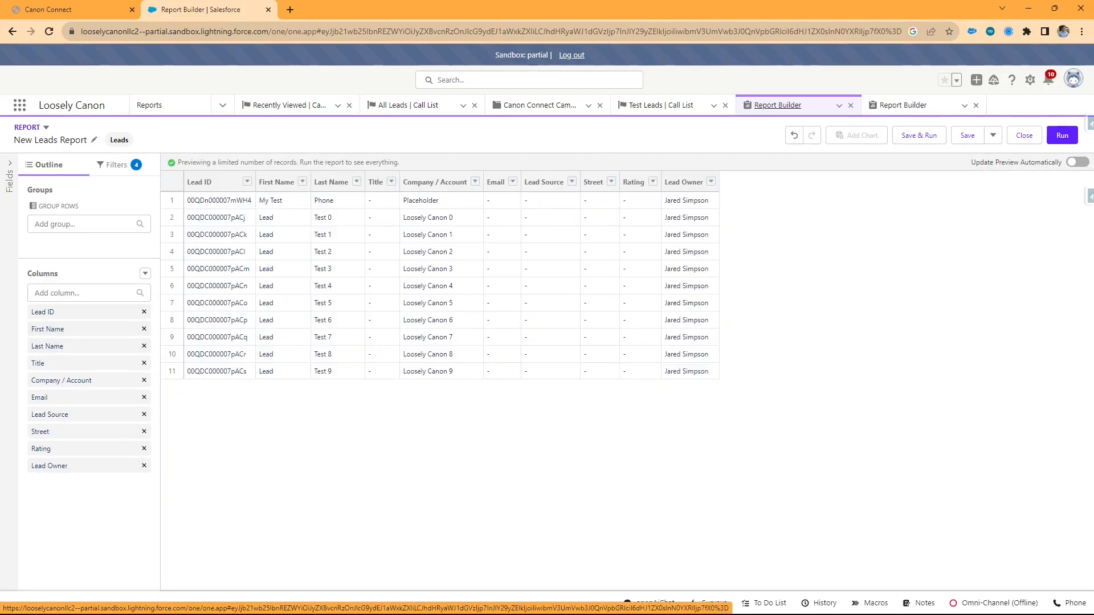
Group the report rows by Last Activity and refresh the preview to check the Lead ID values.
click(84, 224)
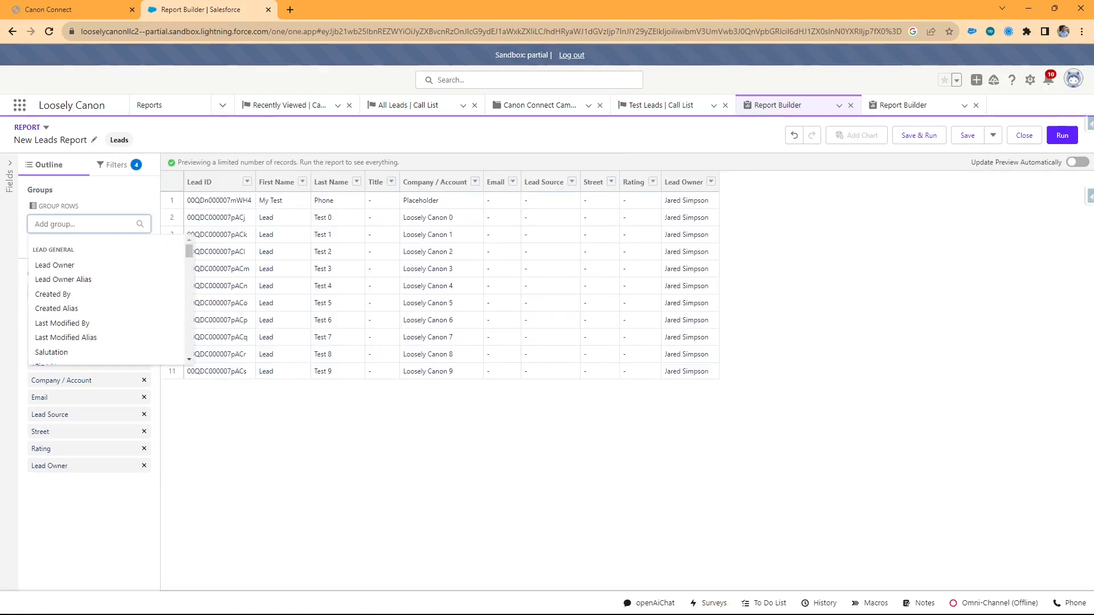
text(last)
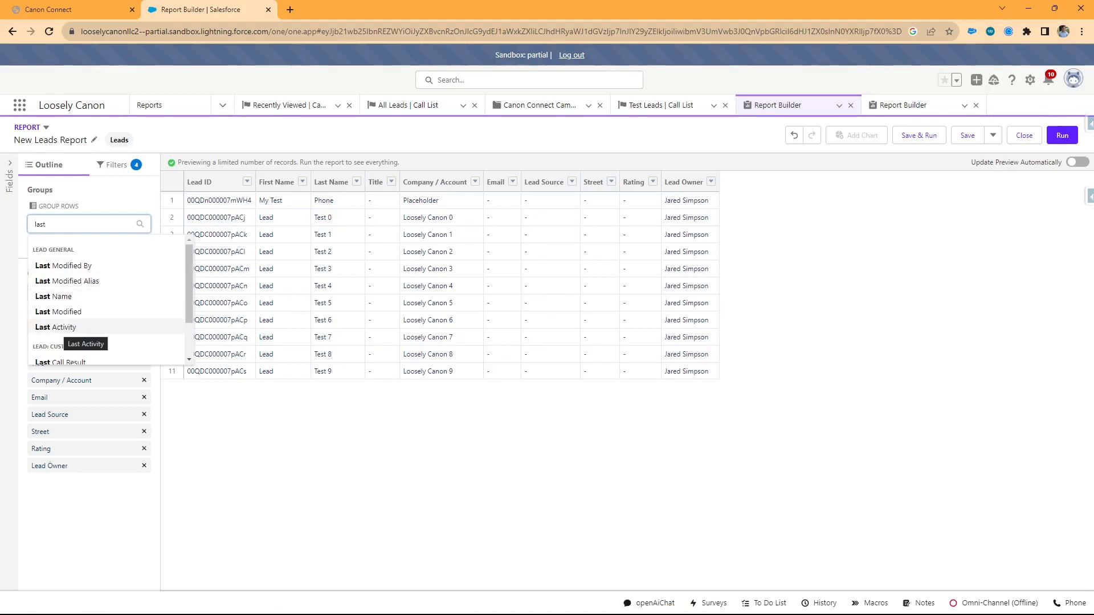
click(55, 327)
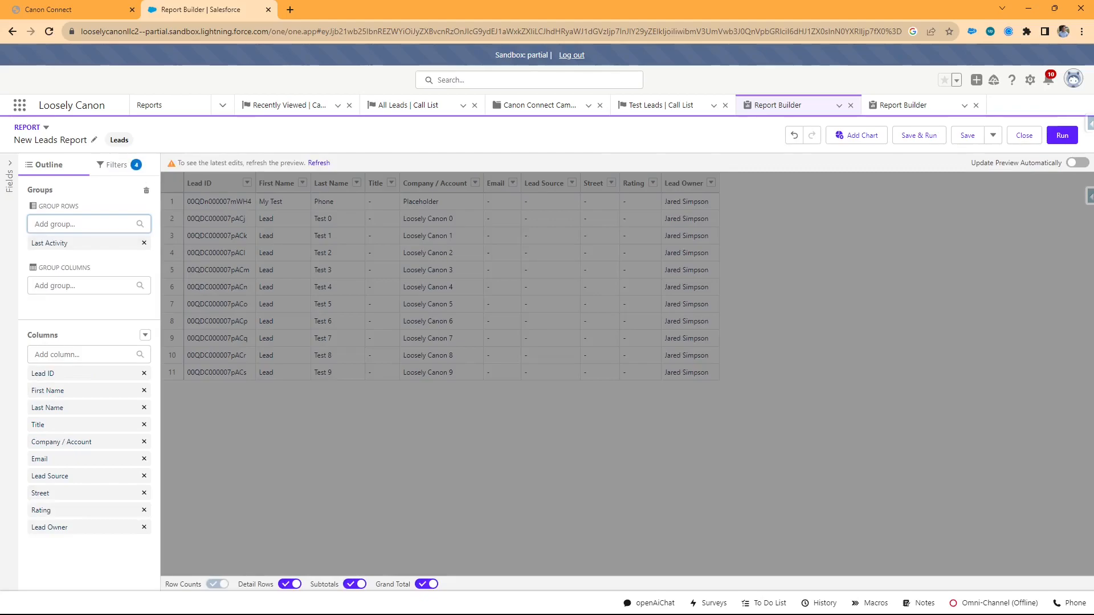
click(319, 163)
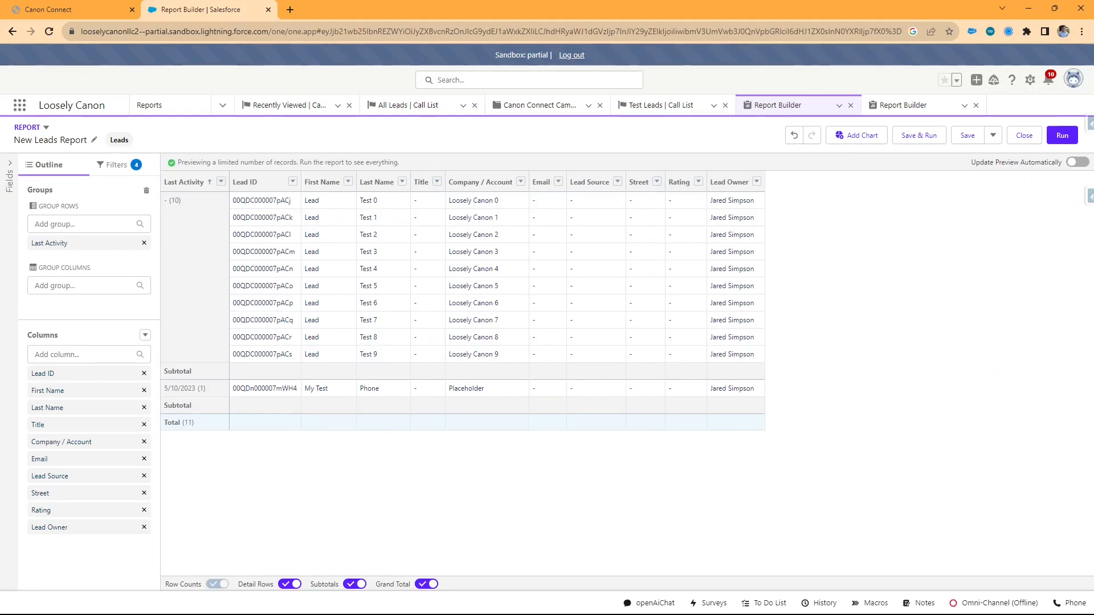
drag(236, 200, 273, 202)
click(263, 235)
Save the report as "All Test Leads" in the Canon Connect Campaign Reports folder and run it.
click(919, 135)
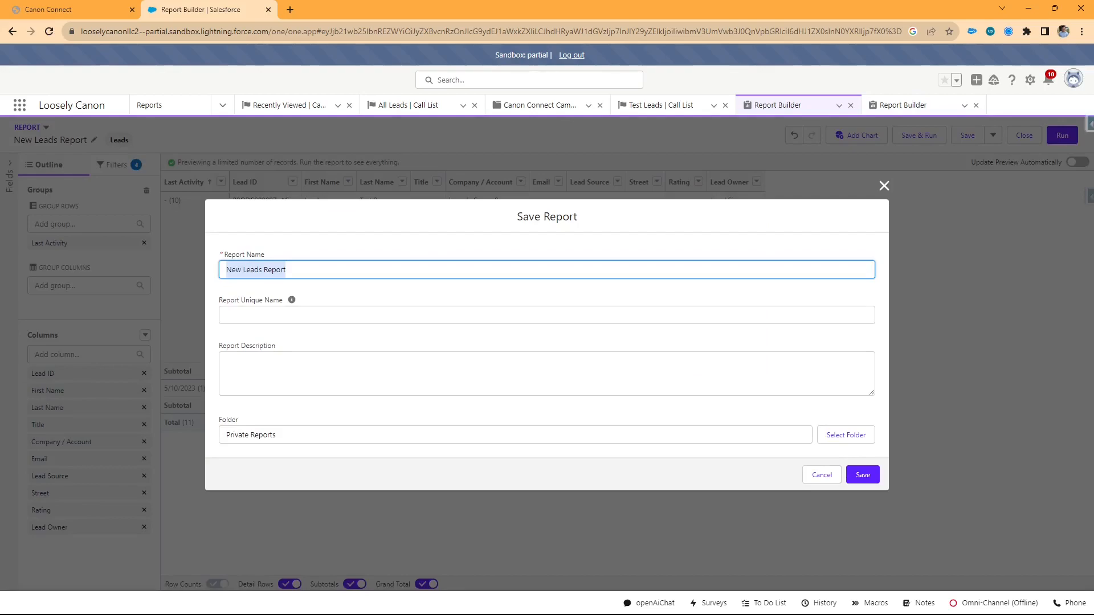
text(All)
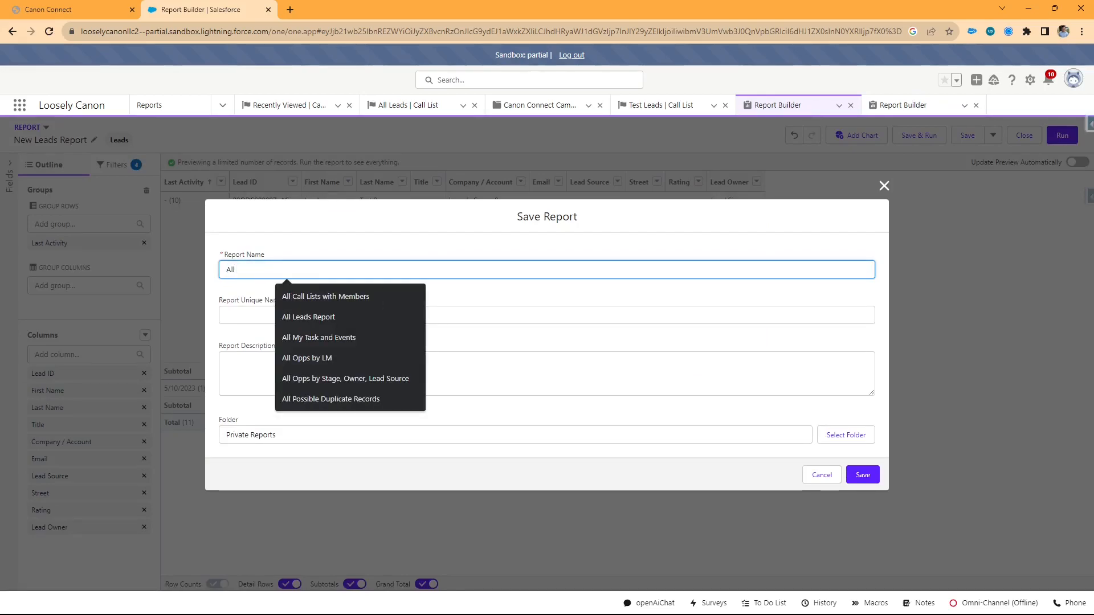
text( Test Leads)
key(Tab)
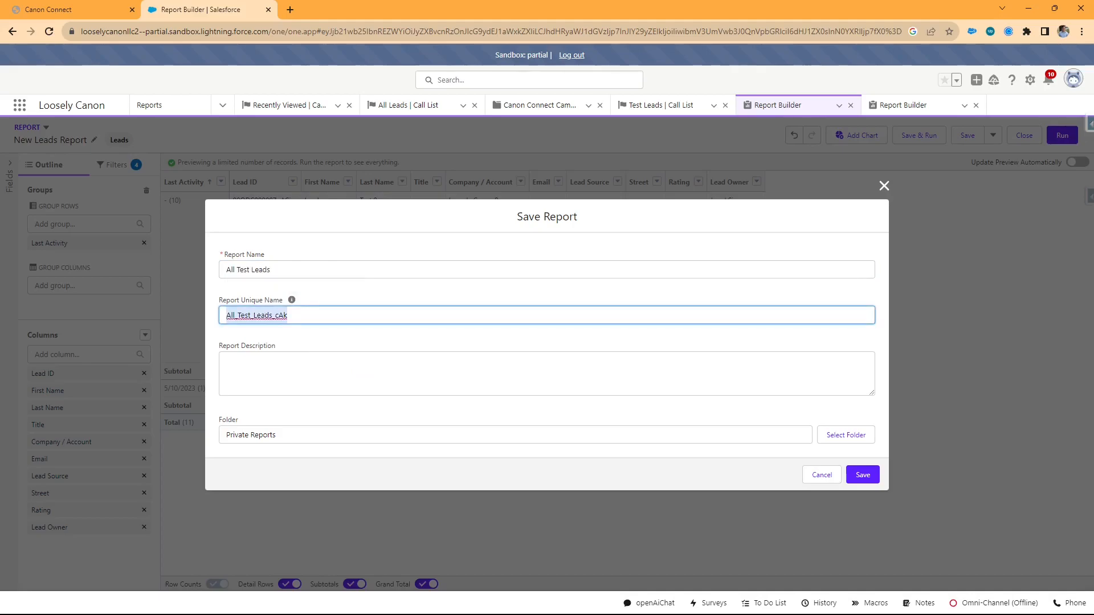
click(846, 435)
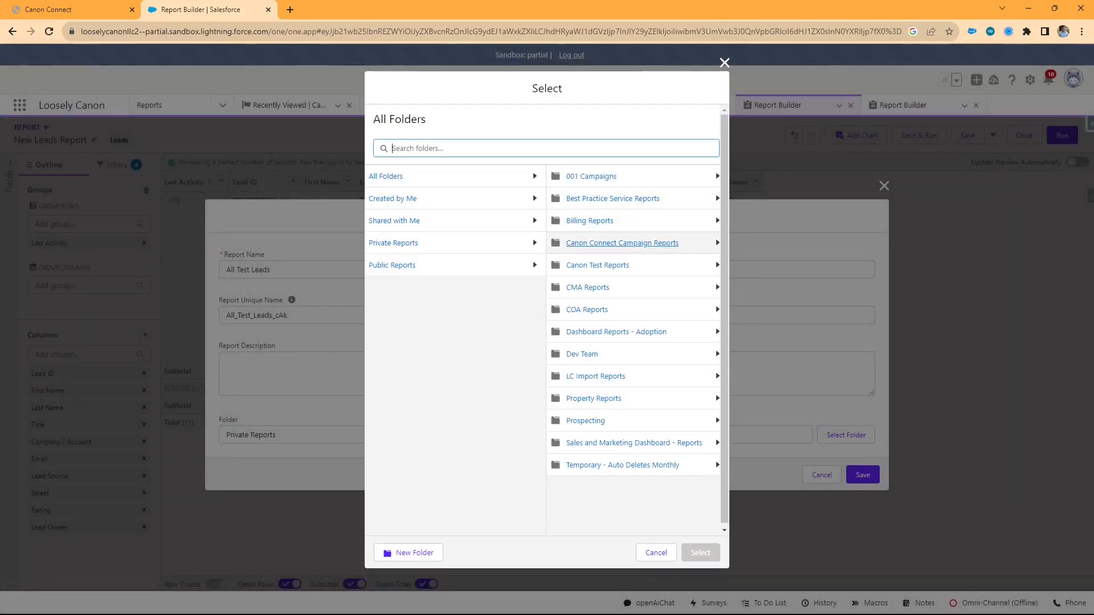
click(622, 243)
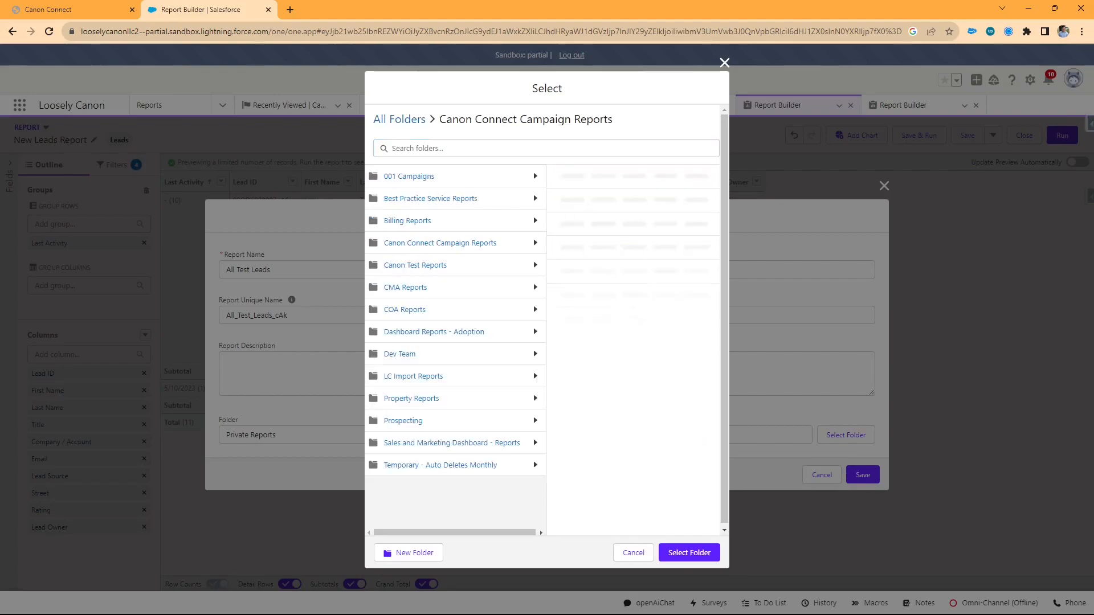
click(689, 553)
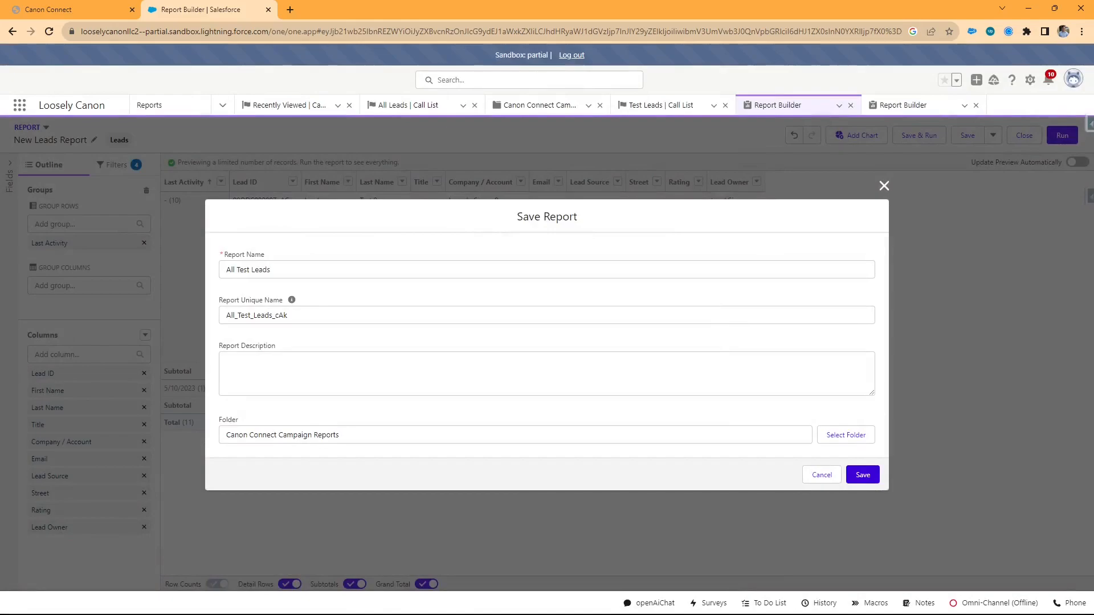
click(863, 474)
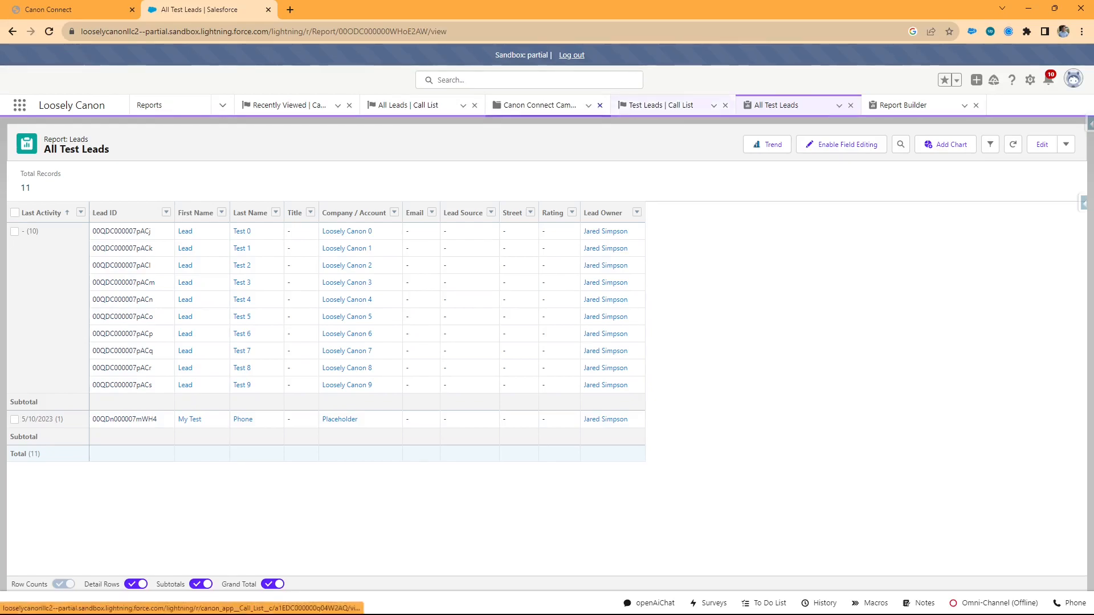
Refresh the report choices on the Test Leads call list, add the All Test Leads report and update the list.
click(661, 105)
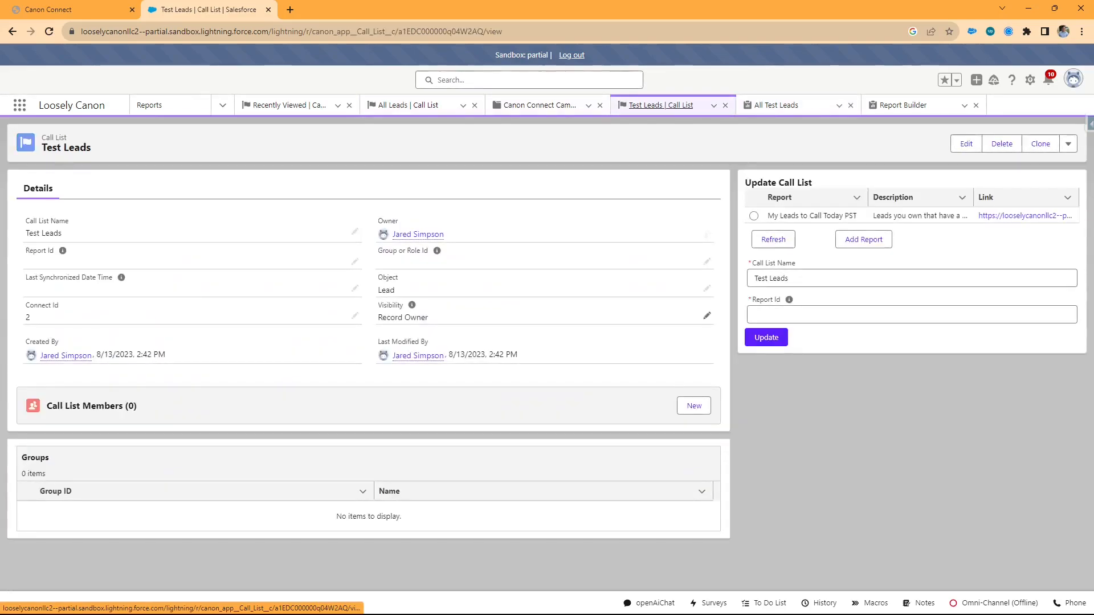
click(773, 239)
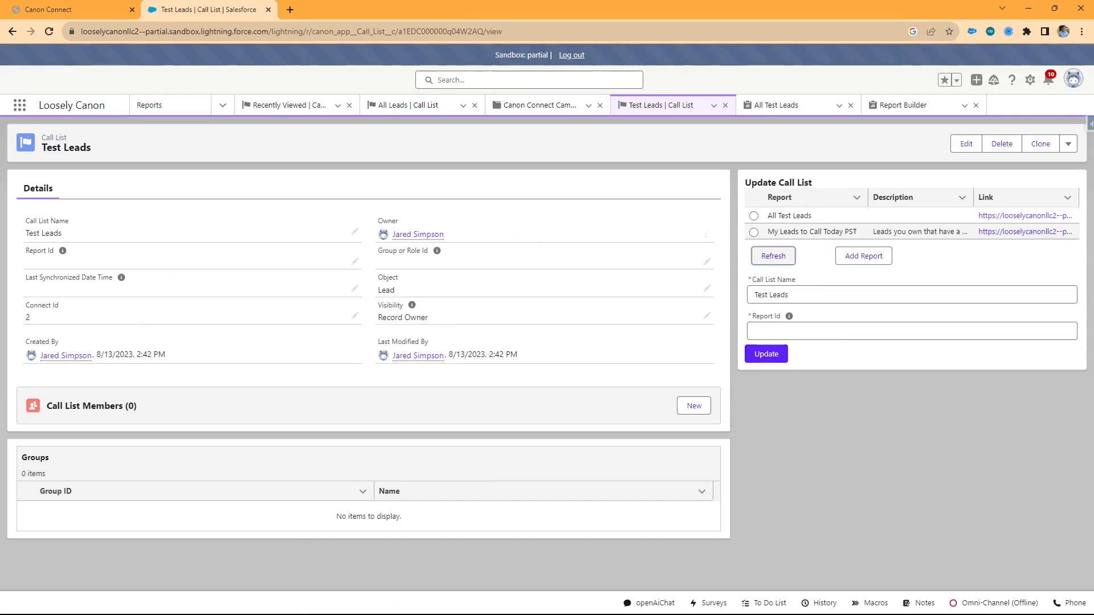
click(754, 216)
click(864, 256)
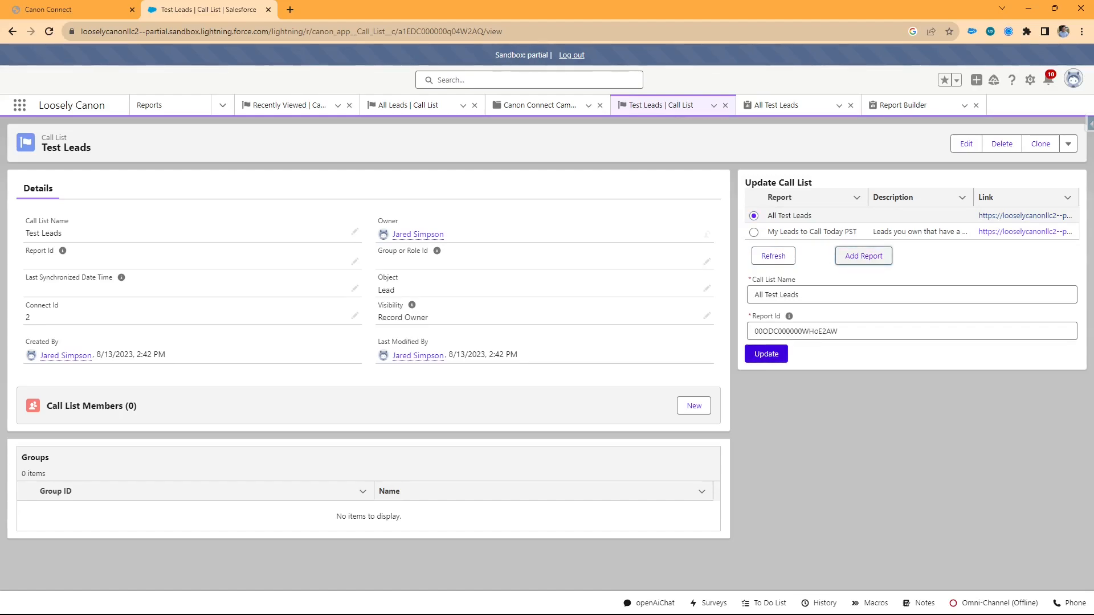
click(766, 354)
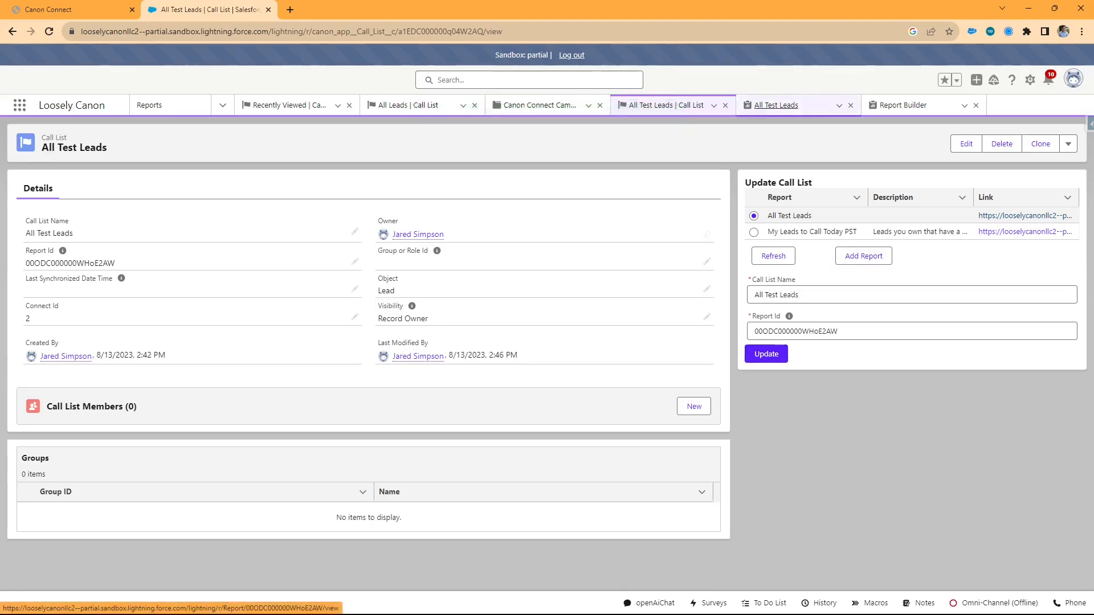
Compare the report ID in the All Test Leads report's URL with the call list's Report Id.
click(776, 105)
double_click(409, 31)
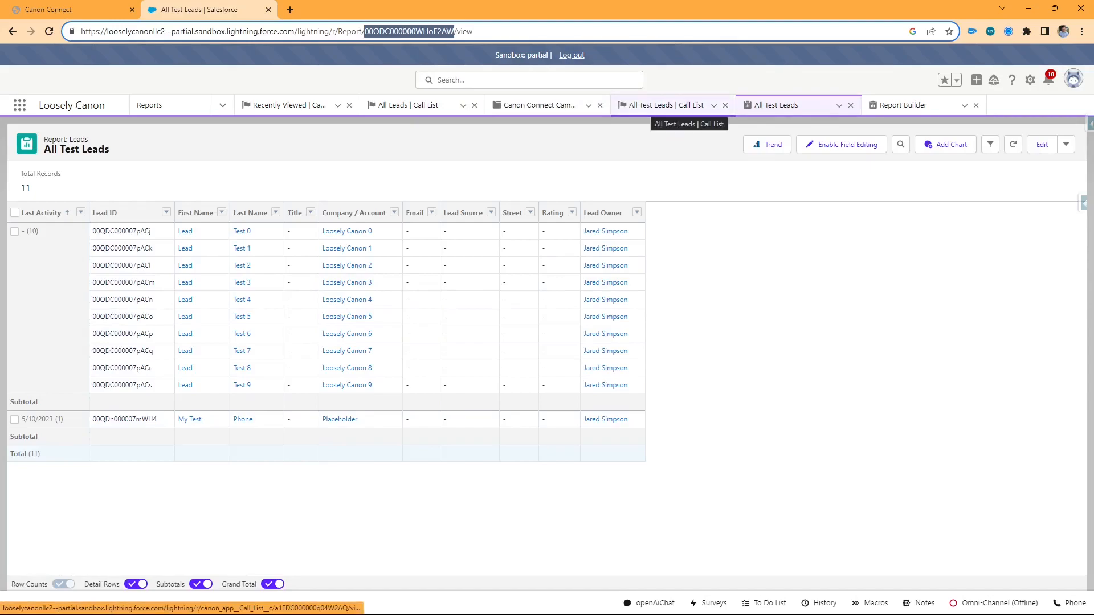
click(667, 106)
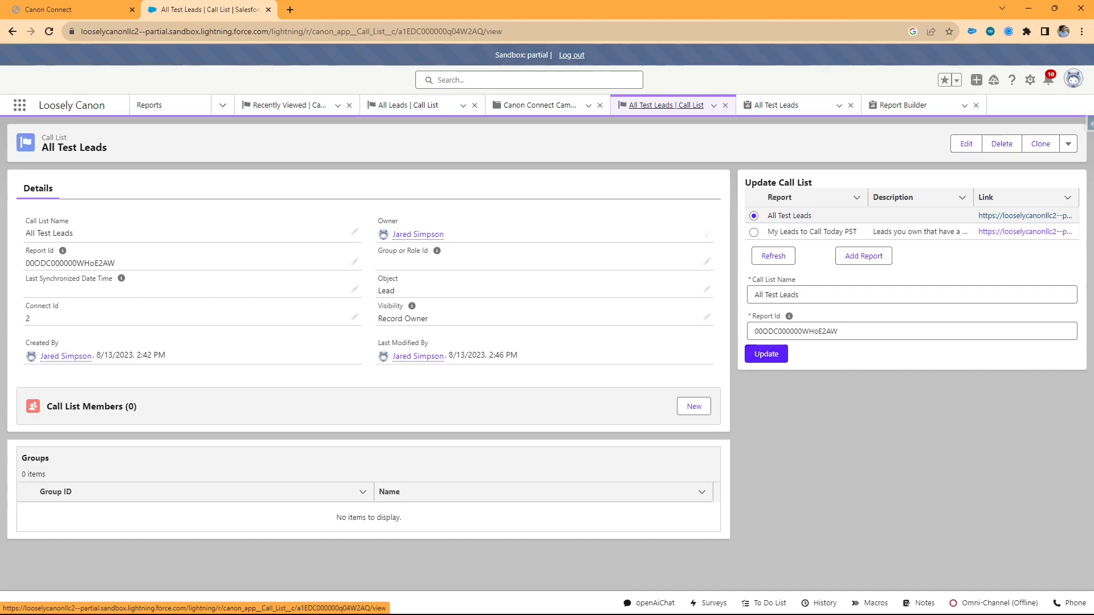
Resync the Test Leads call list in the Connect phone panel and check its contact count.
click(1070, 604)
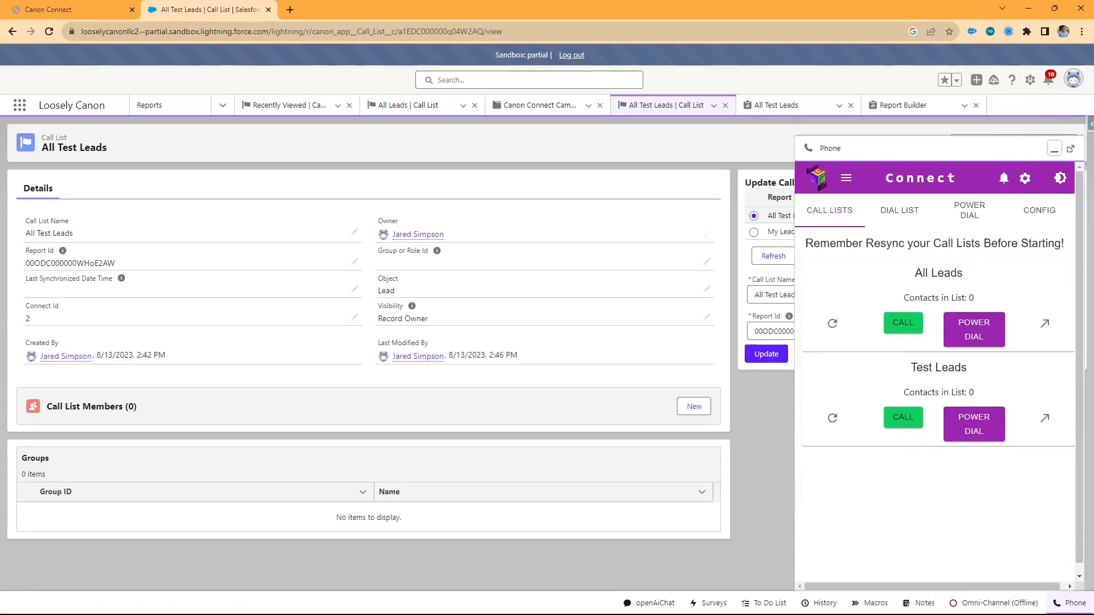
click(832, 418)
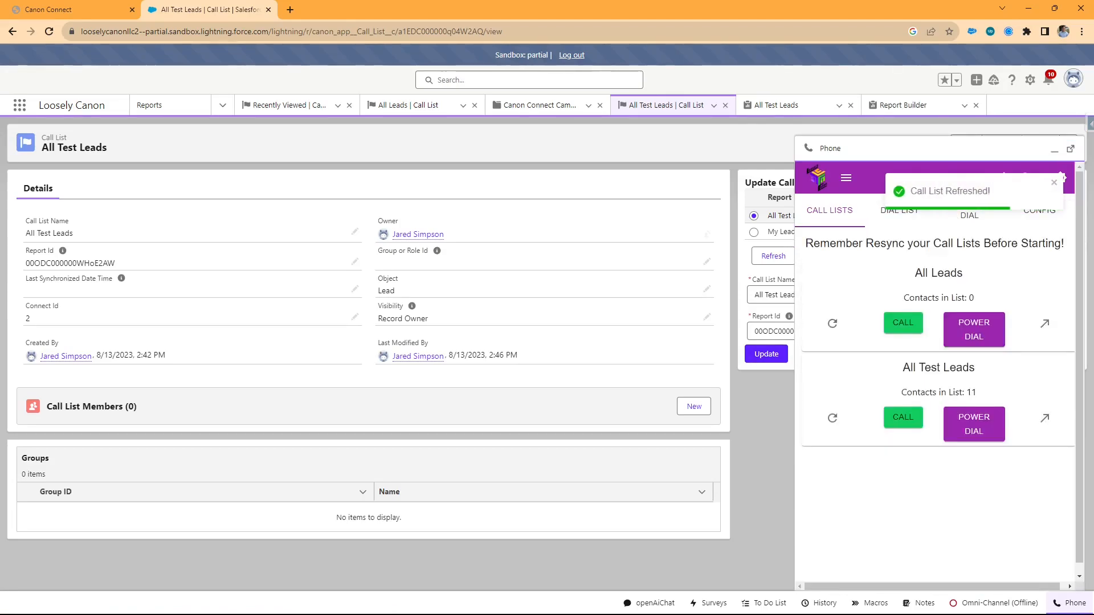
triple_click(940, 393)
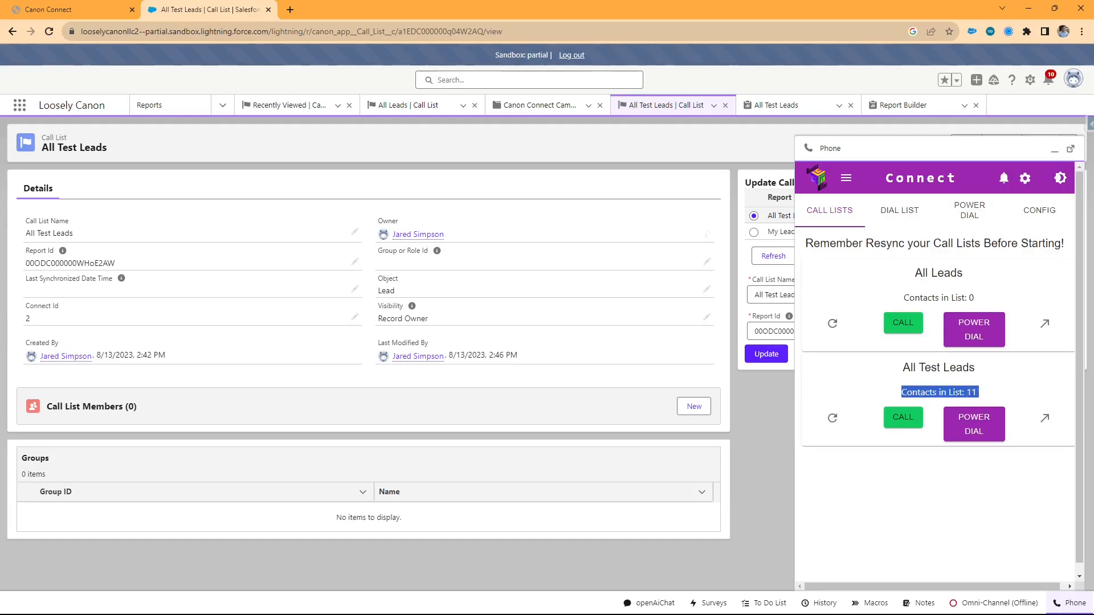
Reload the All Test Leads call list record and check its synchronized members against the contact count.
click(713, 105)
click(684, 124)
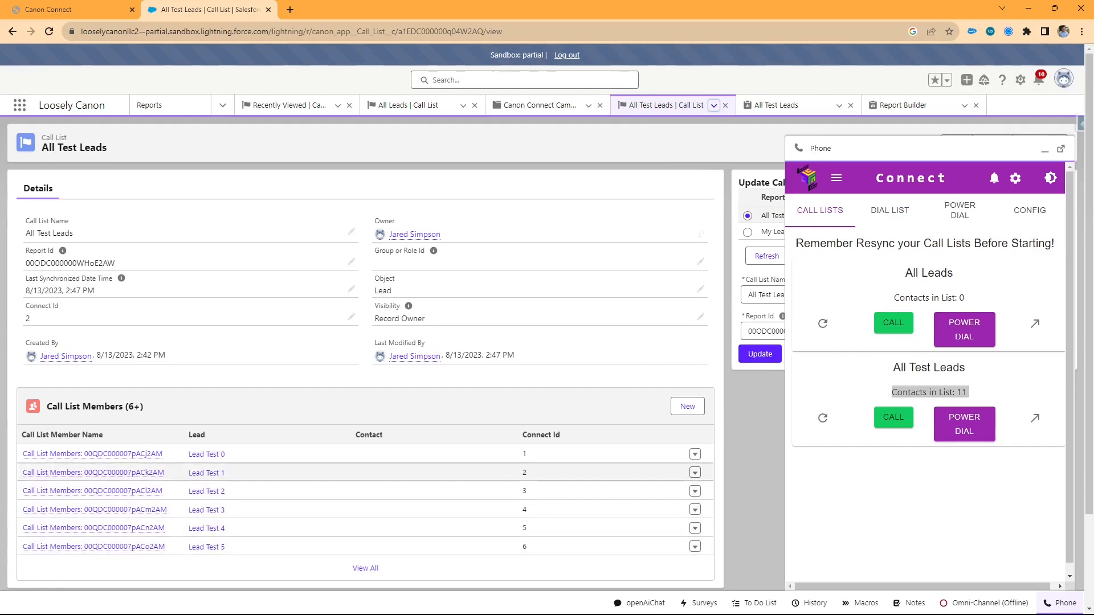
scroll(365, 399, down, 2)
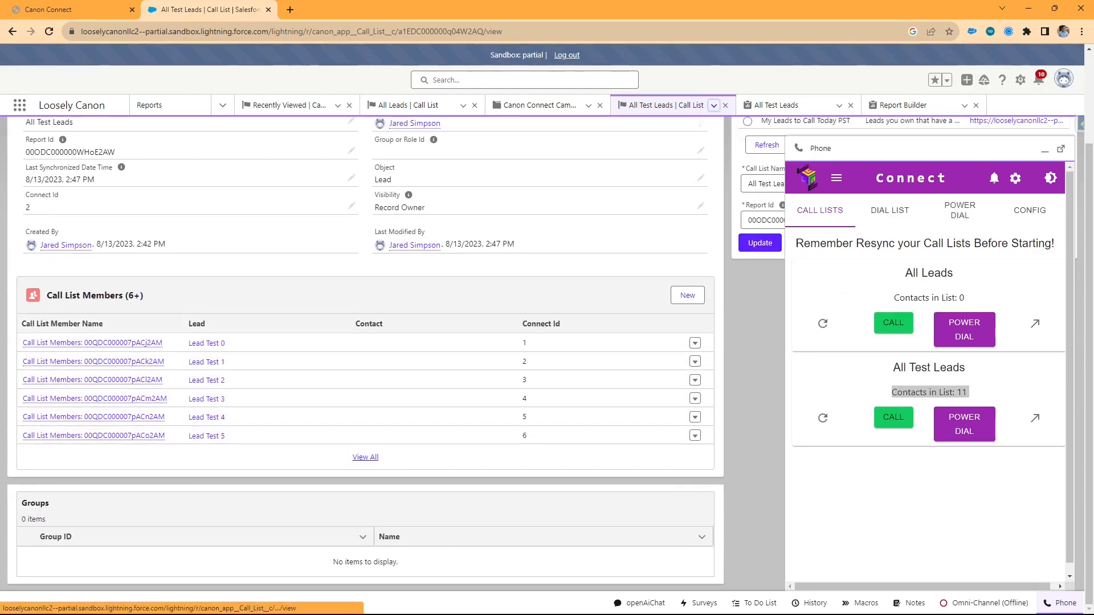
scroll(365, 456, up, 1)
scroll(365, 342, up, 1)
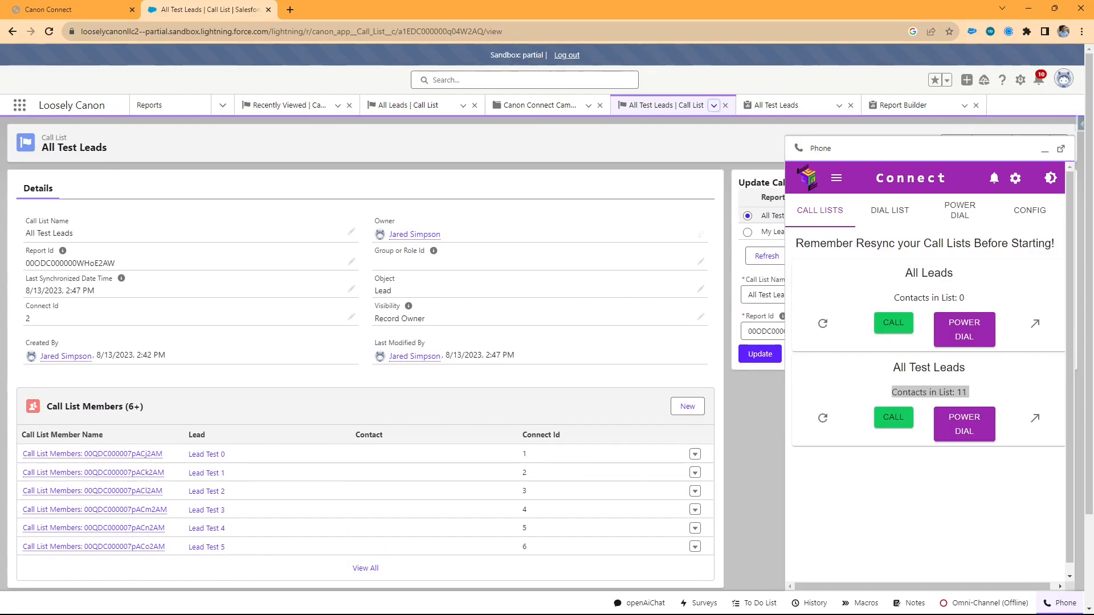
double_click(962, 393)
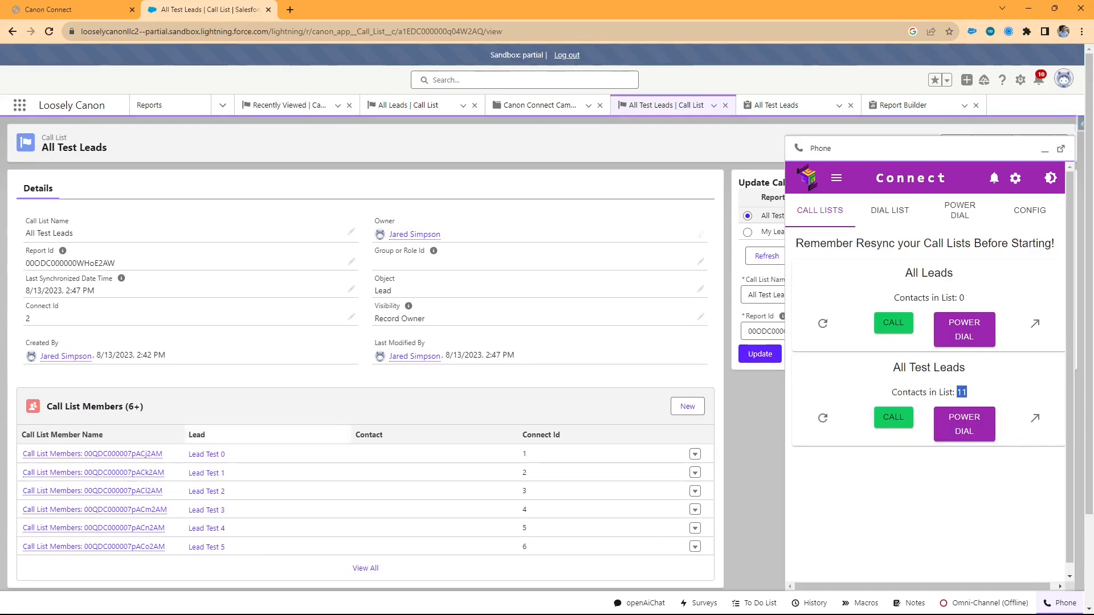
Inspect the Lead Test 2 record from the call list members, and return to the call list.
scroll(206, 380, down, 2)
click(207, 380)
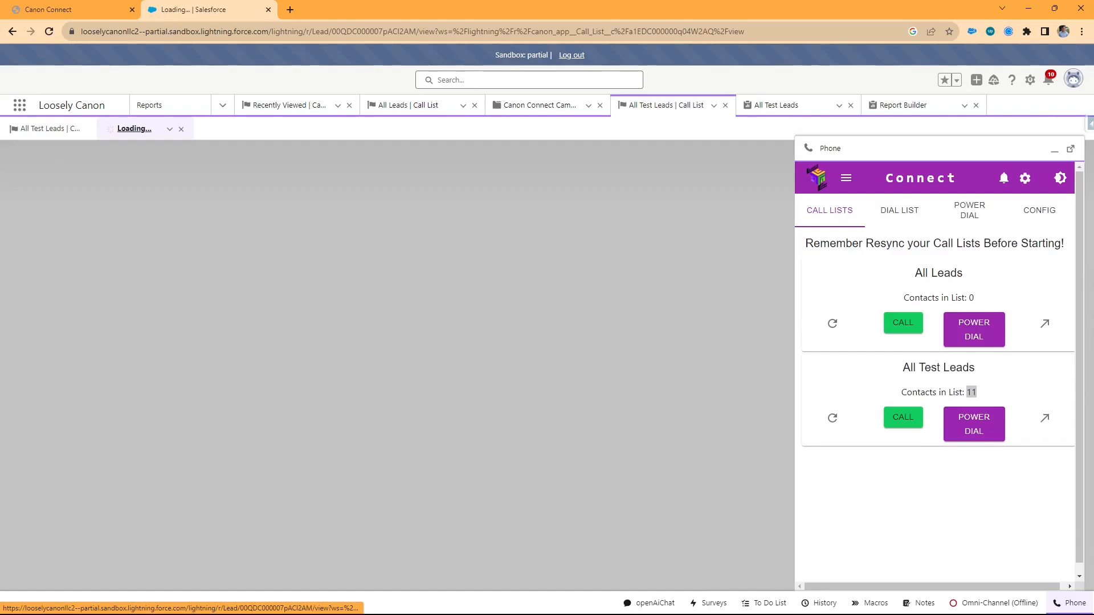
scroll(65, 318, down, 2)
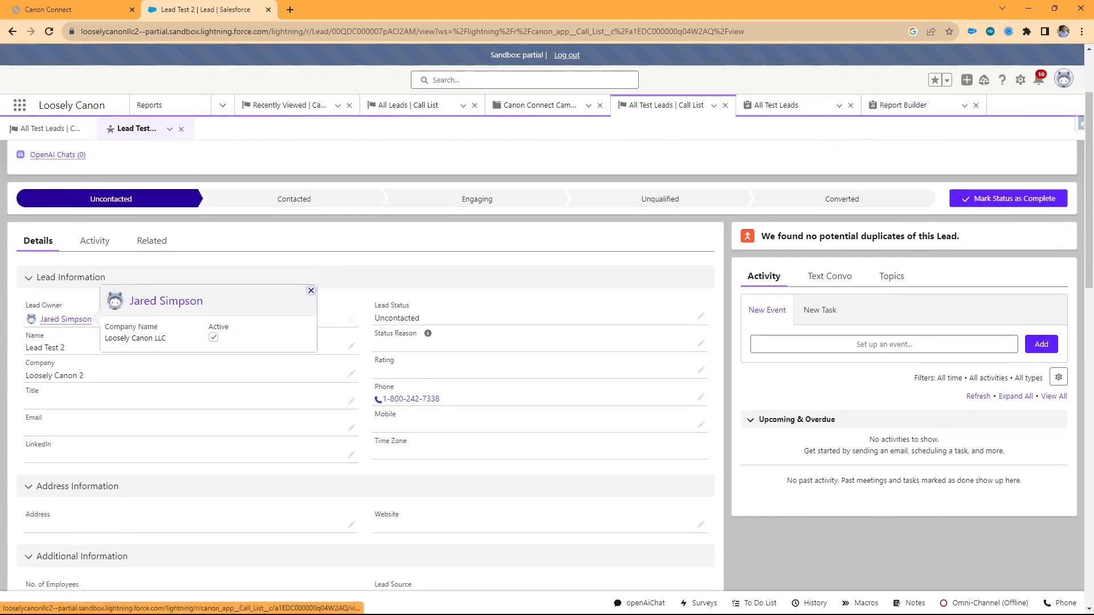
click(51, 128)
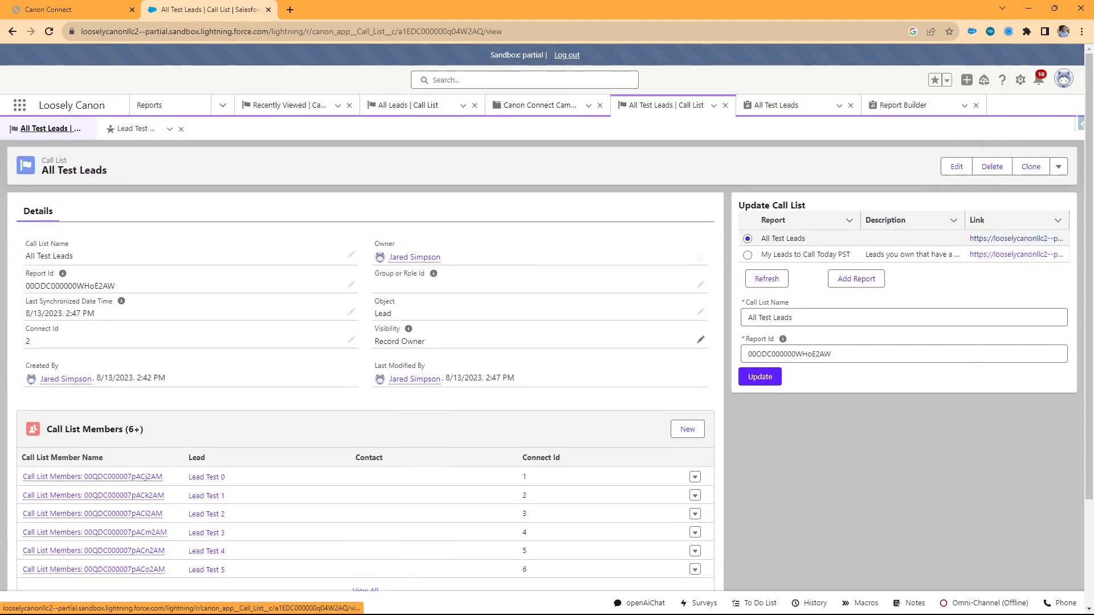
Try to set the All Test Leads call list's Visibility to Group or Role.
drag(375, 329, 431, 331)
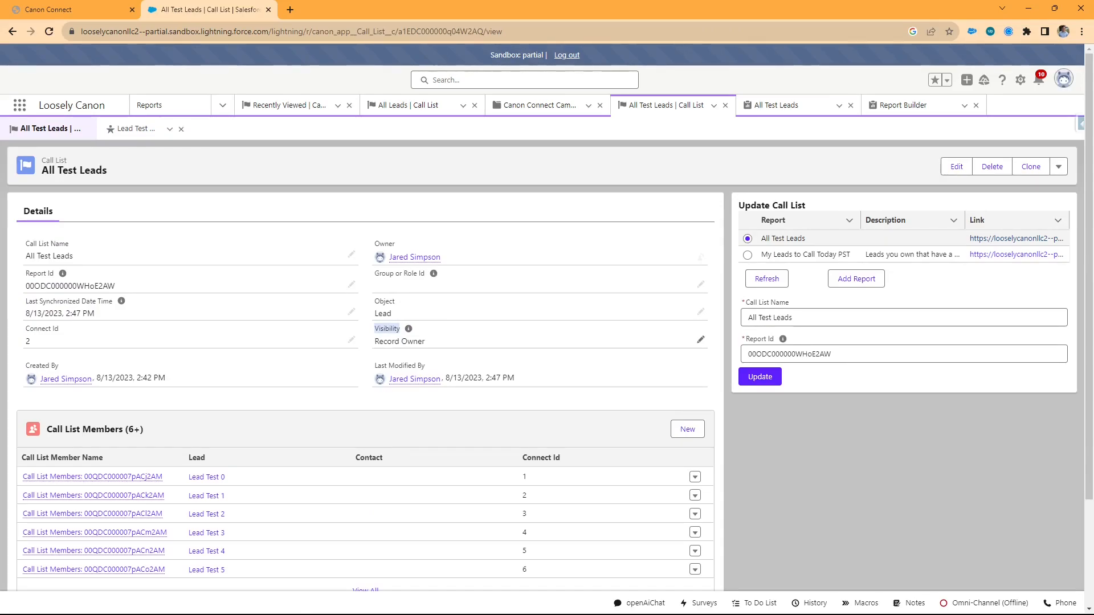
click(701, 341)
click(537, 352)
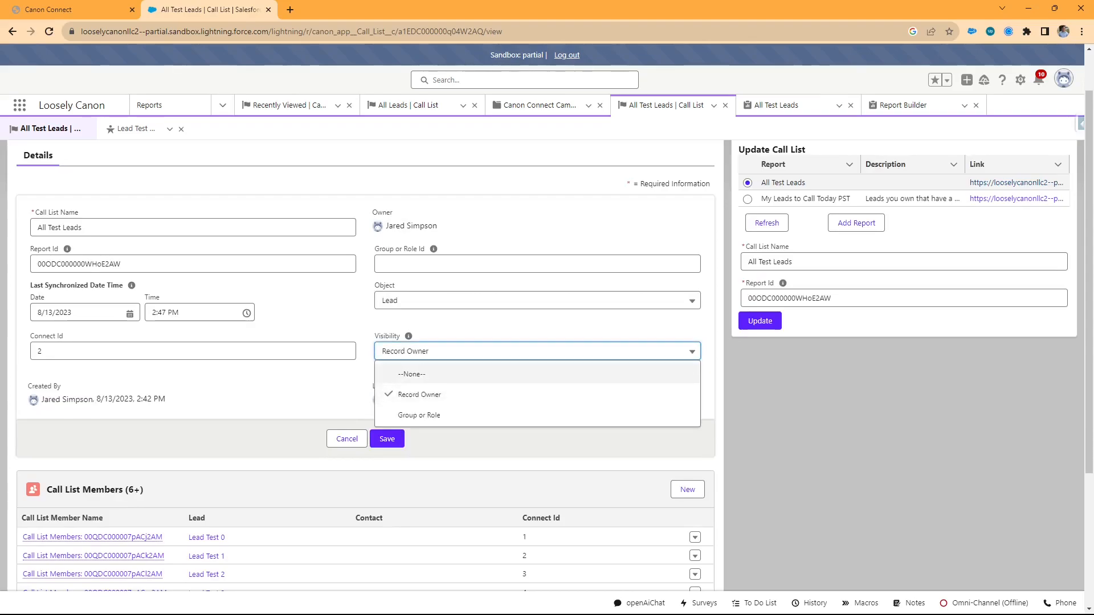
click(419, 416)
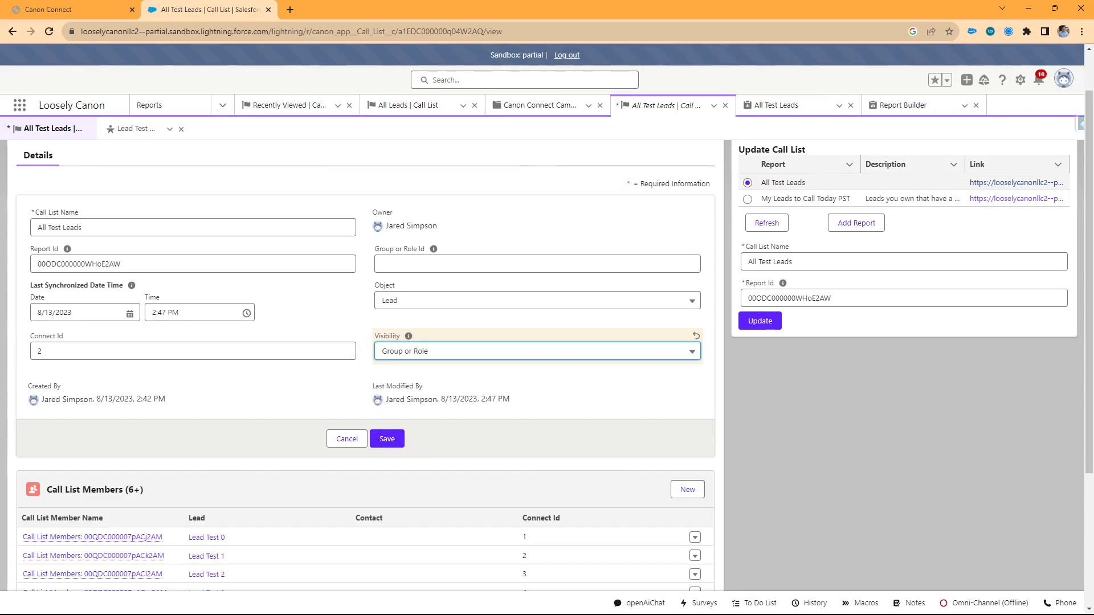
click(347, 439)
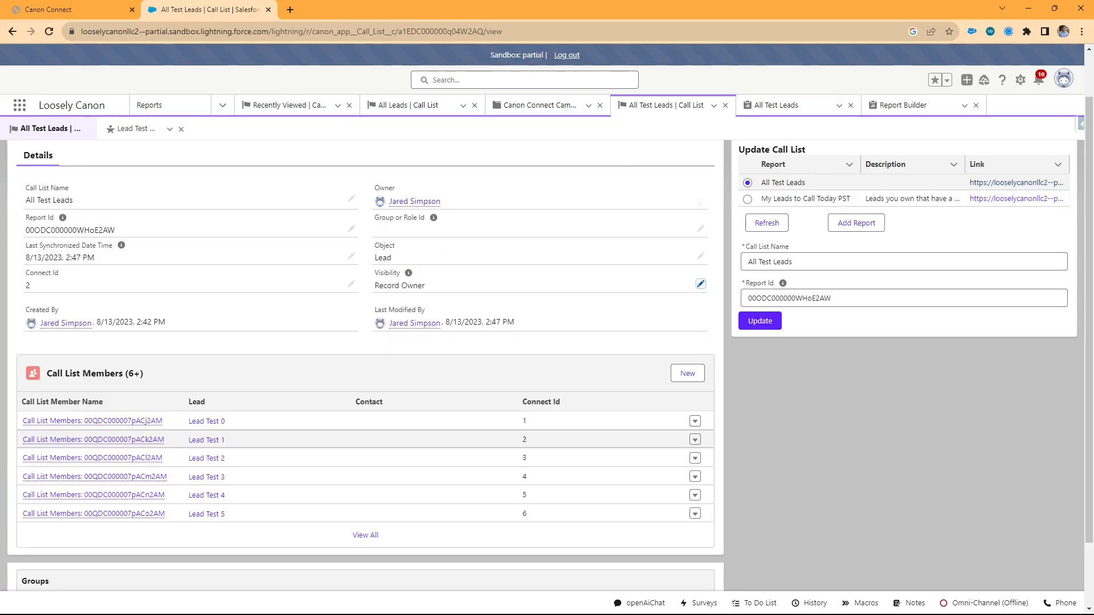
Open Salesforce Setup in its own browser tab and find the Public Groups page.
click(1021, 80)
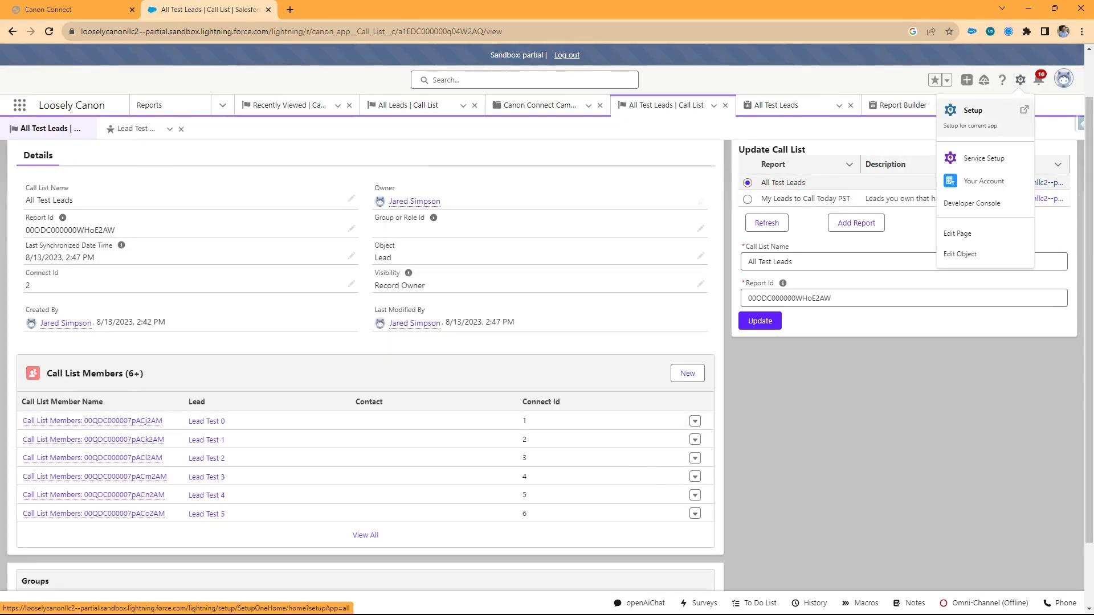
click(973, 111)
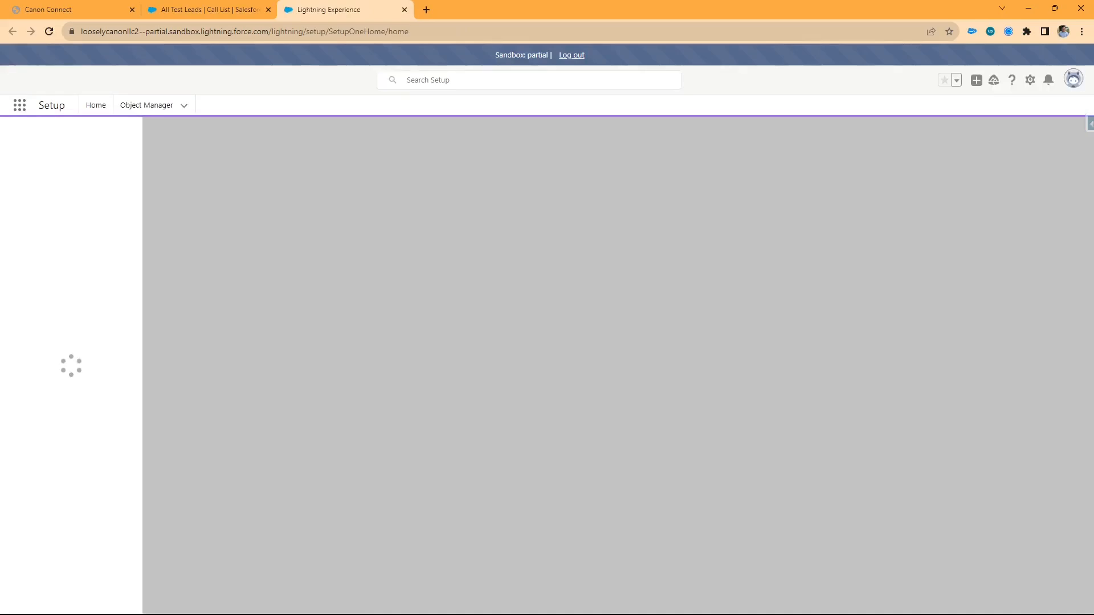
click(65, 136)
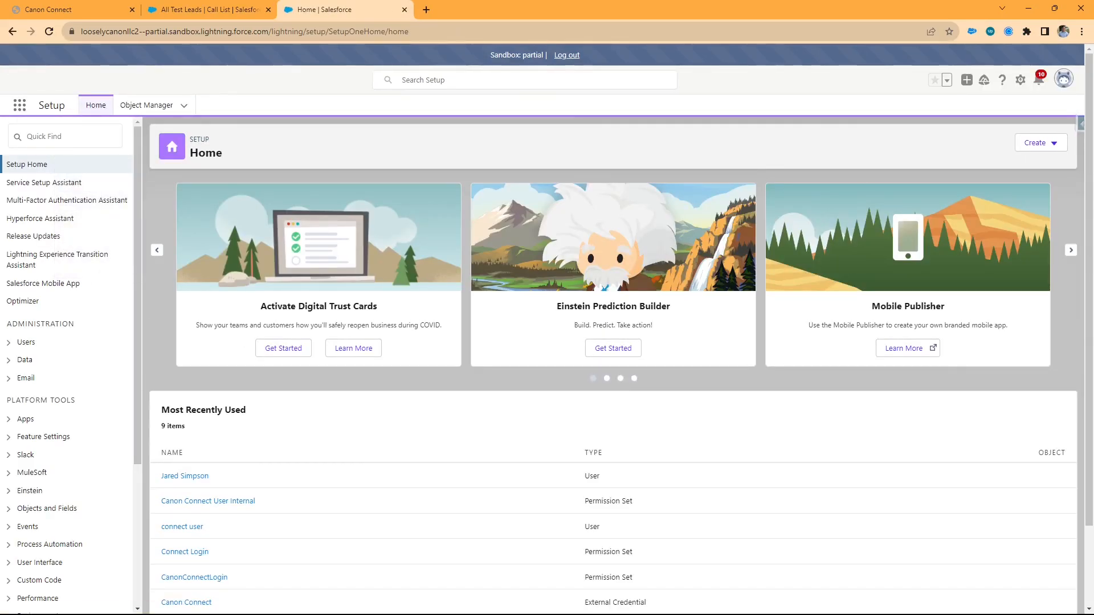
click(65, 137)
text(public grou)
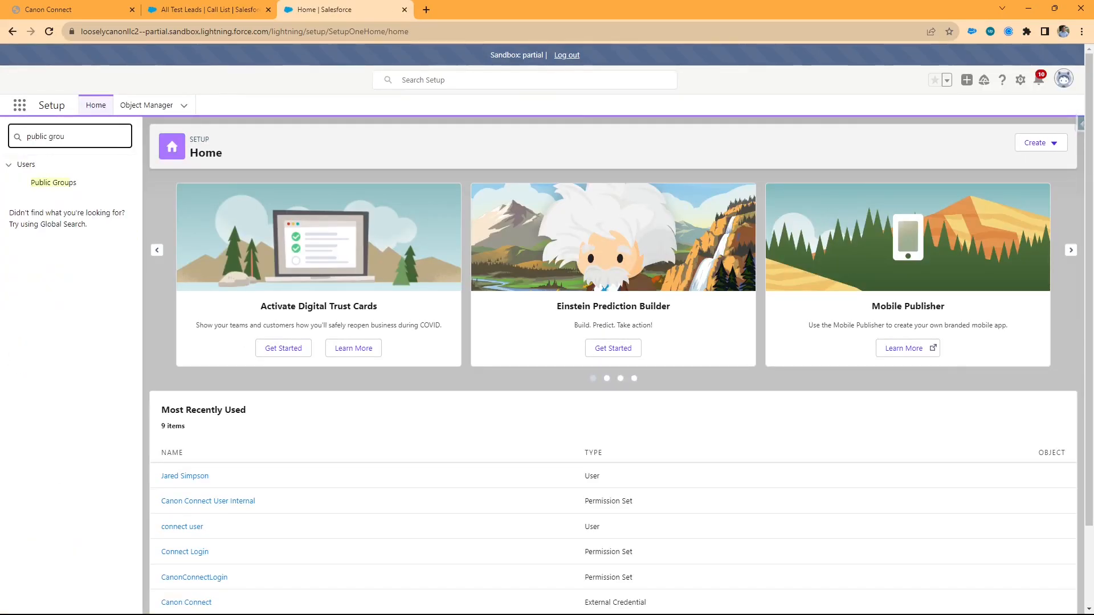
click(53, 182)
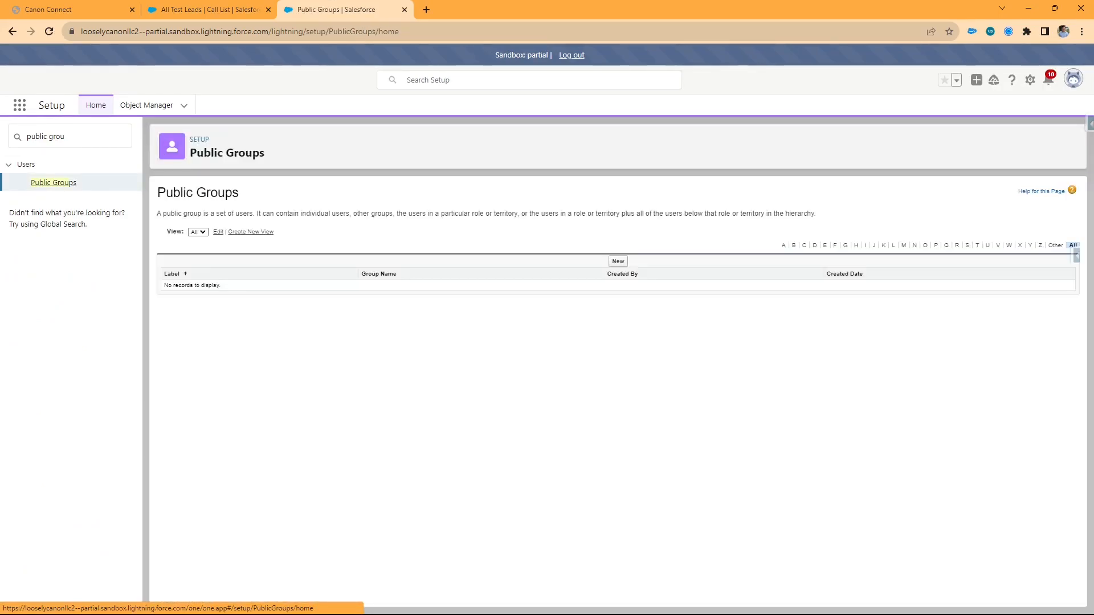
Start a new public group with the label Product BD and the group name Product_BD.
click(619, 262)
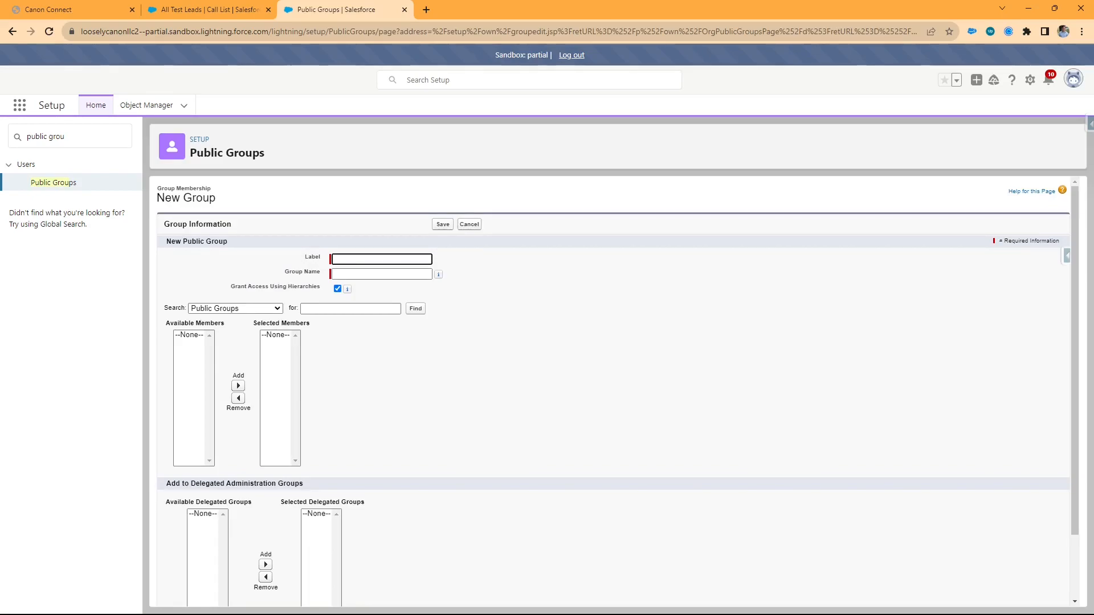
text(Product BD)
key(Tab)
scroll(617, 383, down, 1)
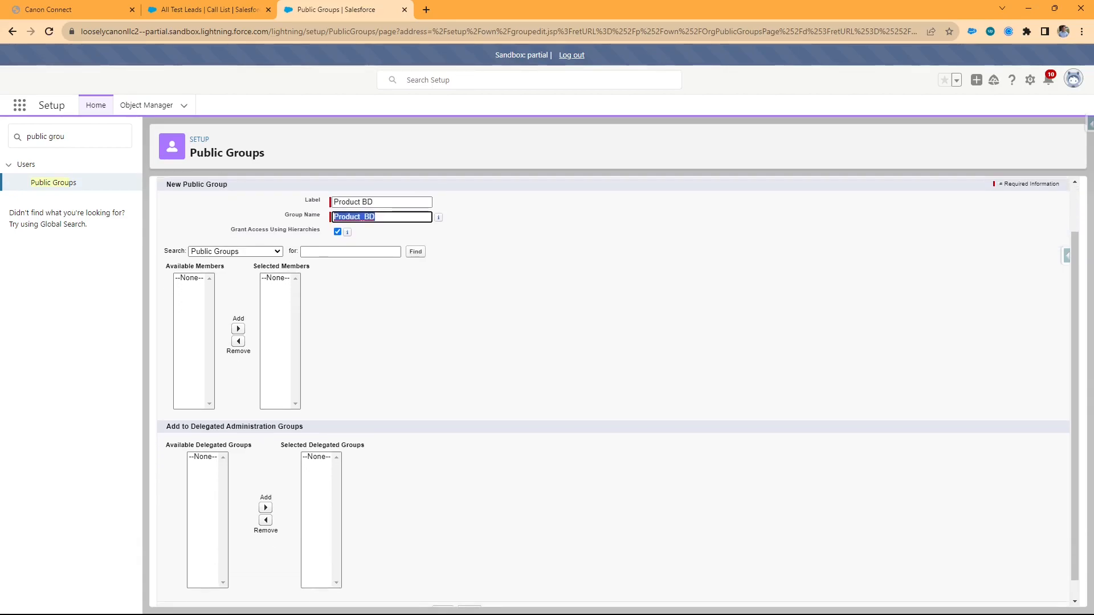
scroll(617, 383, up, 1)
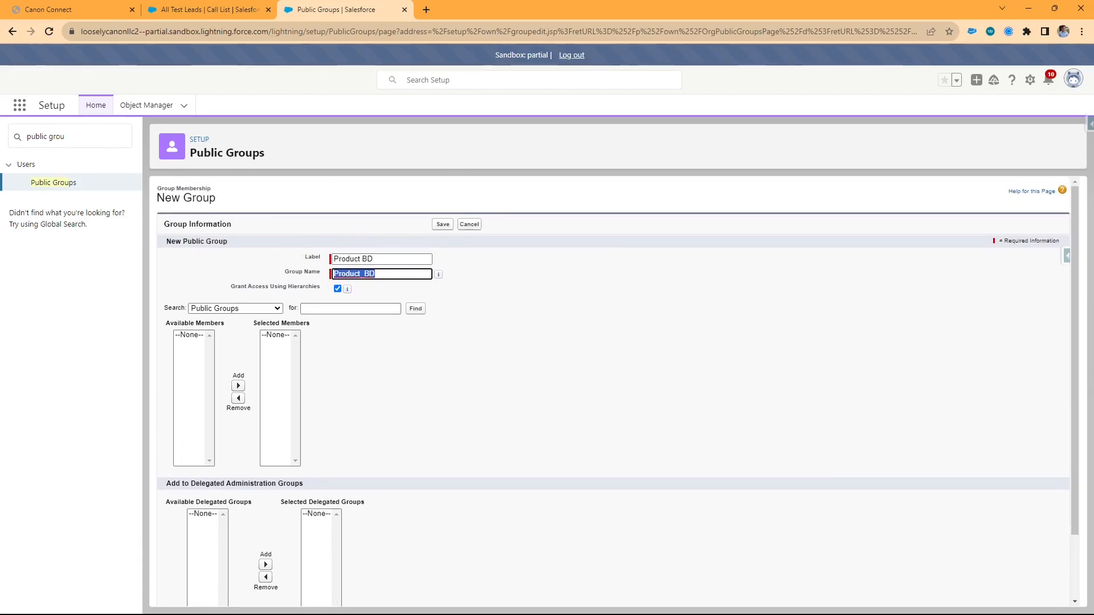
Add the two users listed by personal name as members of the Product BD group, and save it.
click(235, 308)
click(202, 348)
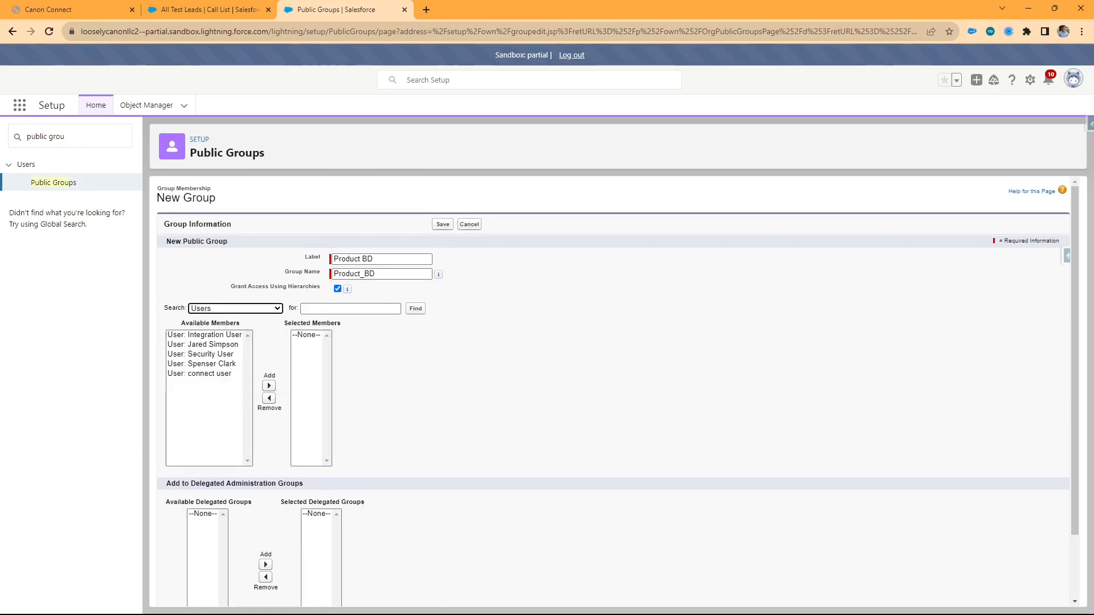
click(203, 345)
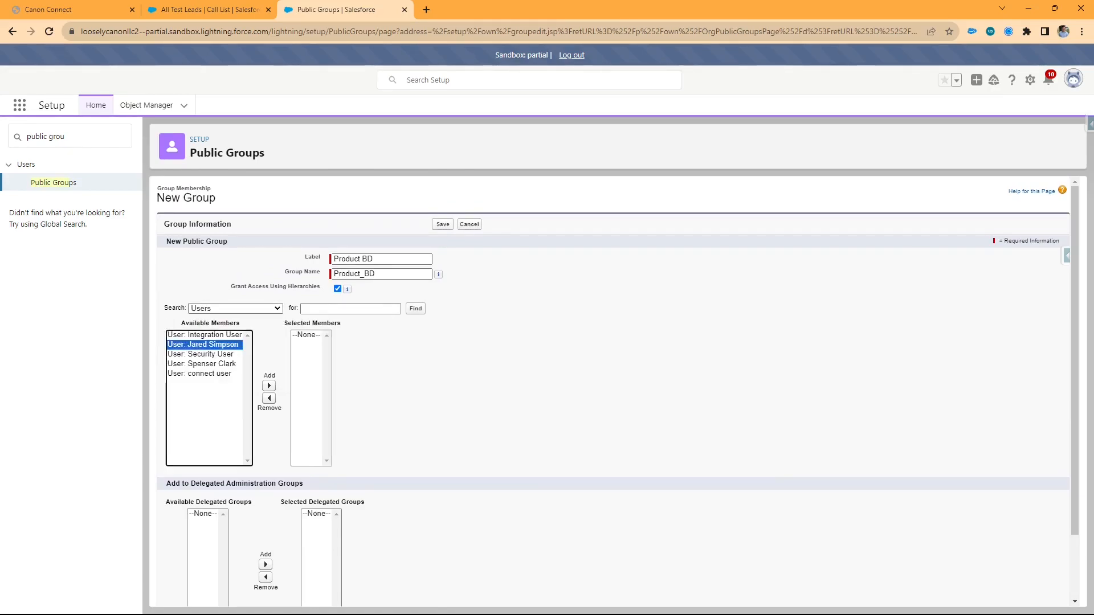
click(269, 386)
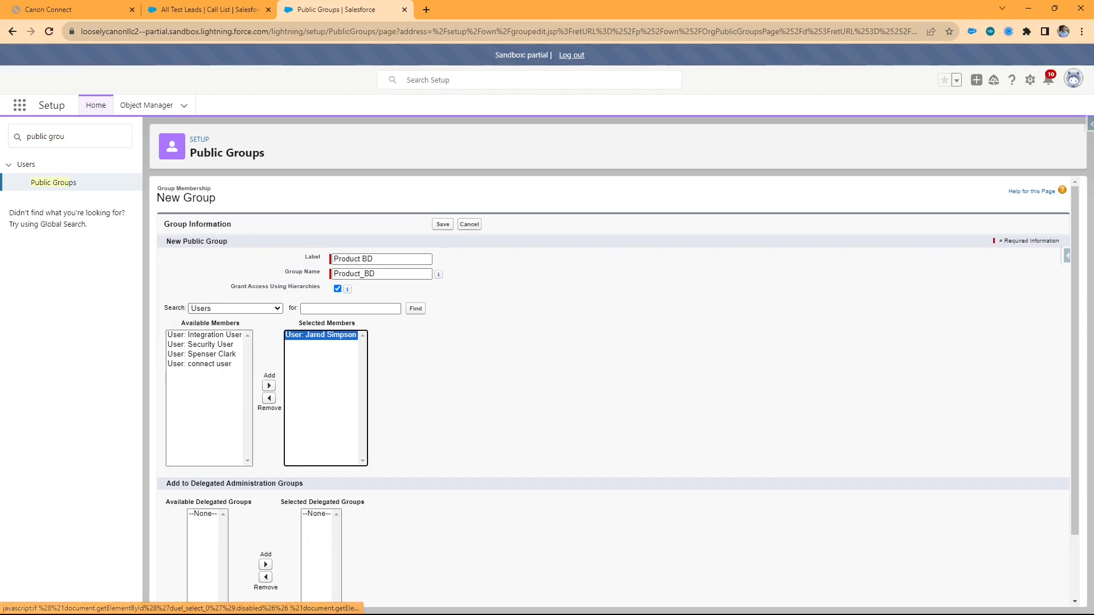
click(202, 354)
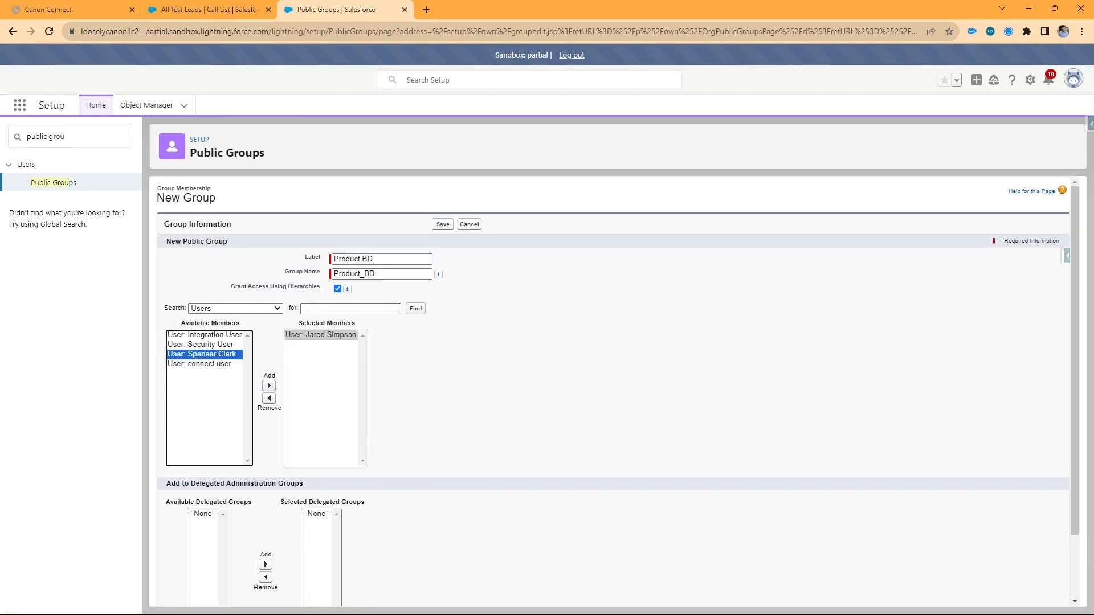
click(269, 386)
click(443, 225)
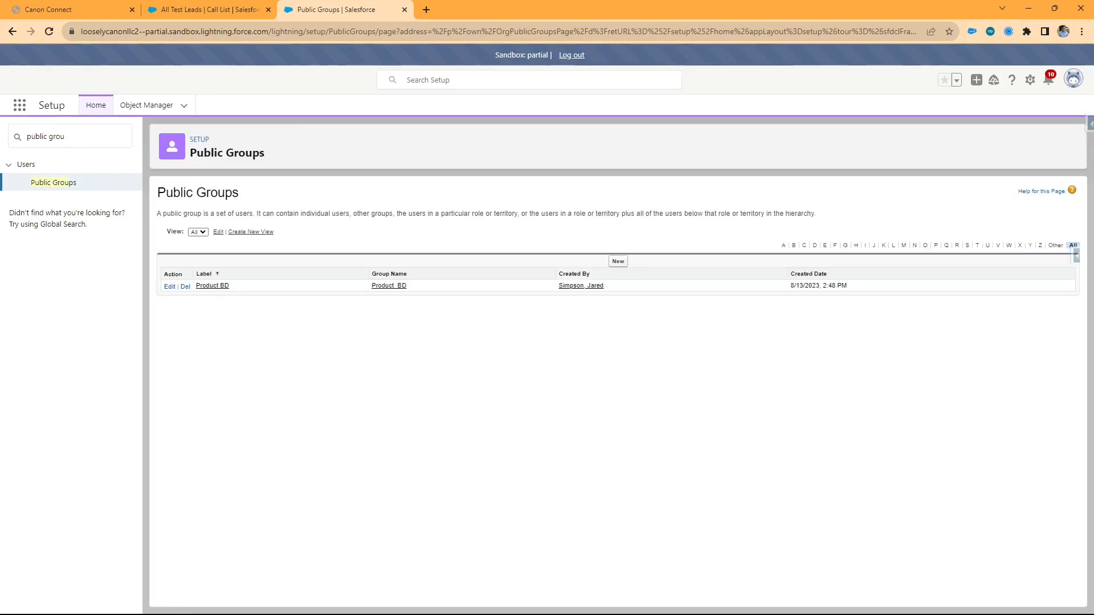
Return to the All Test Leads call list and reload the page to refresh its Groups list.
click(208, 9)
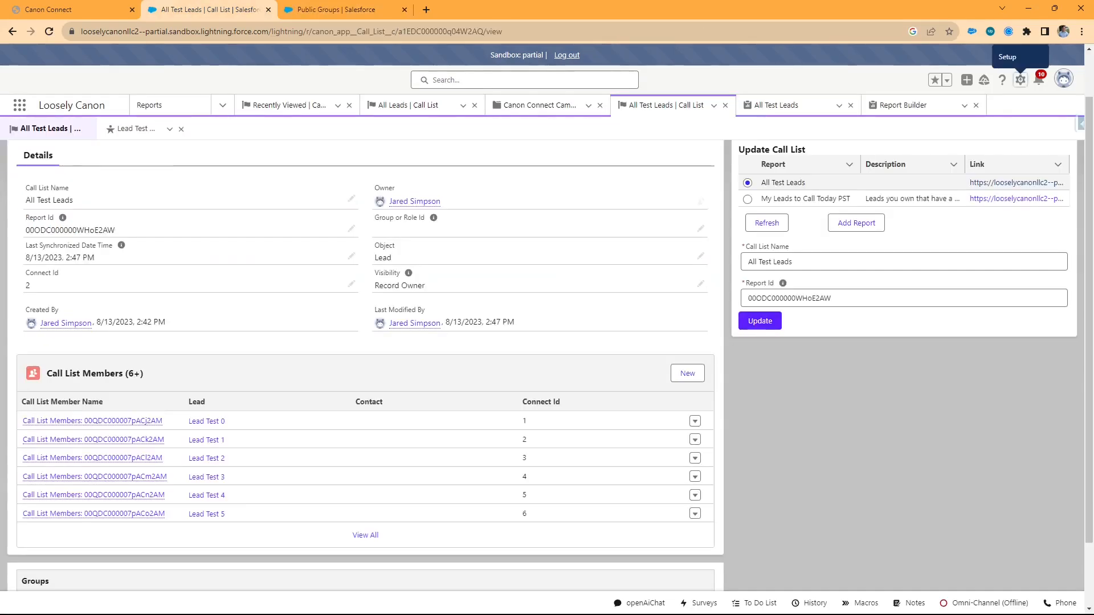
scroll(540, 151, up, 1)
scroll(541, 150, down, 3)
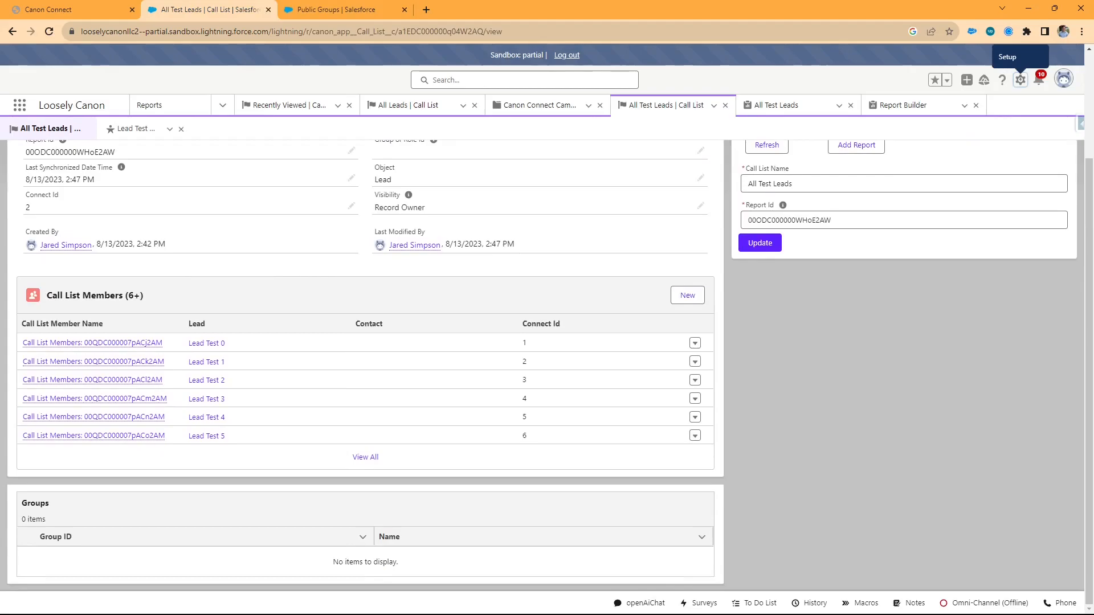
click(714, 105)
click(715, 105)
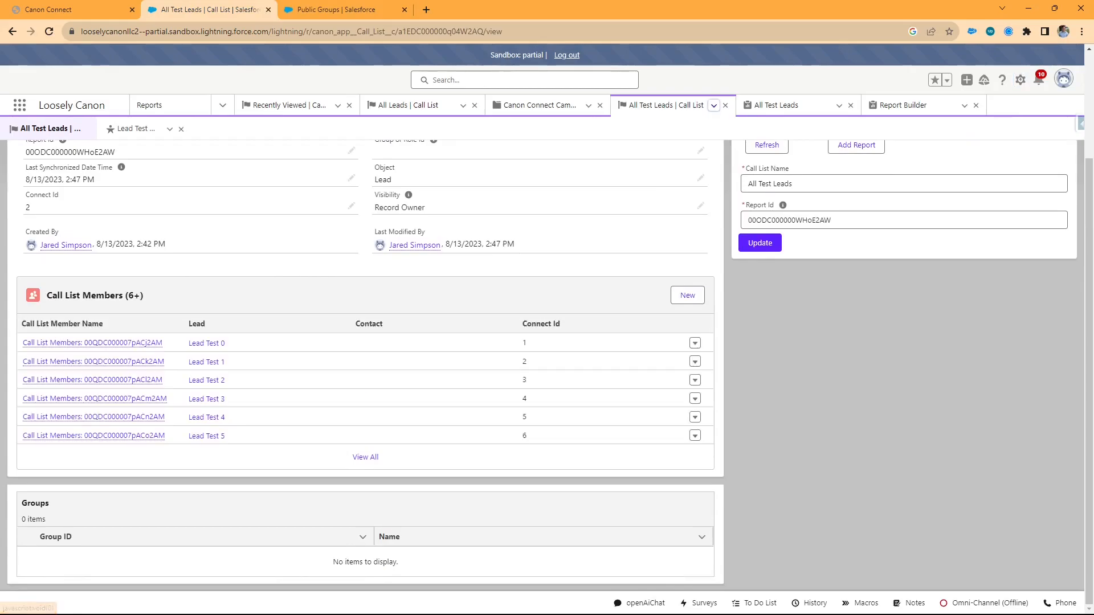
key(F5)
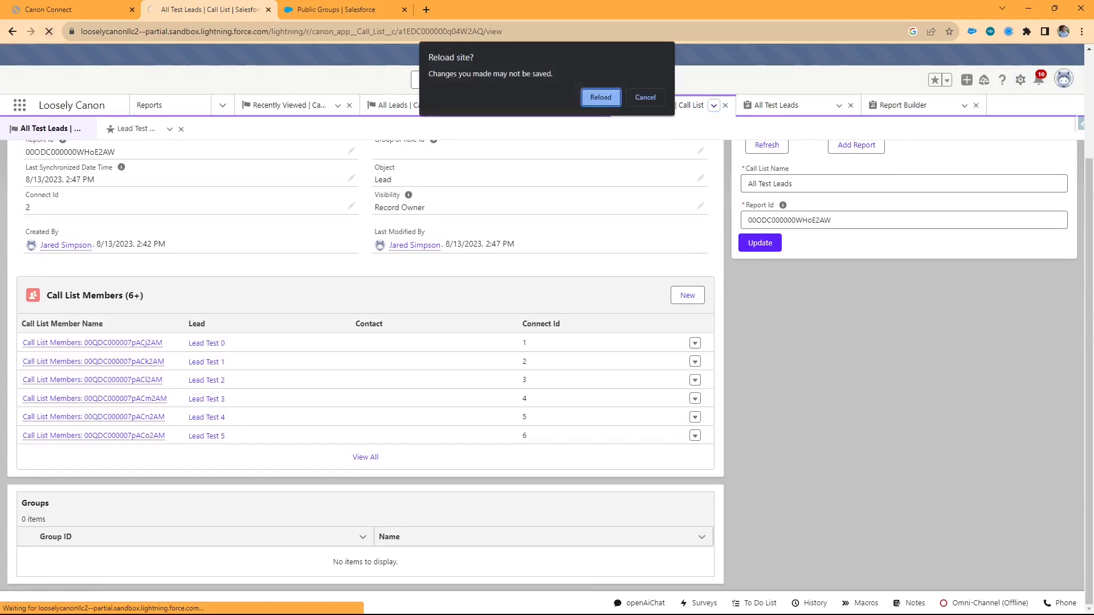
click(645, 98)
click(49, 31)
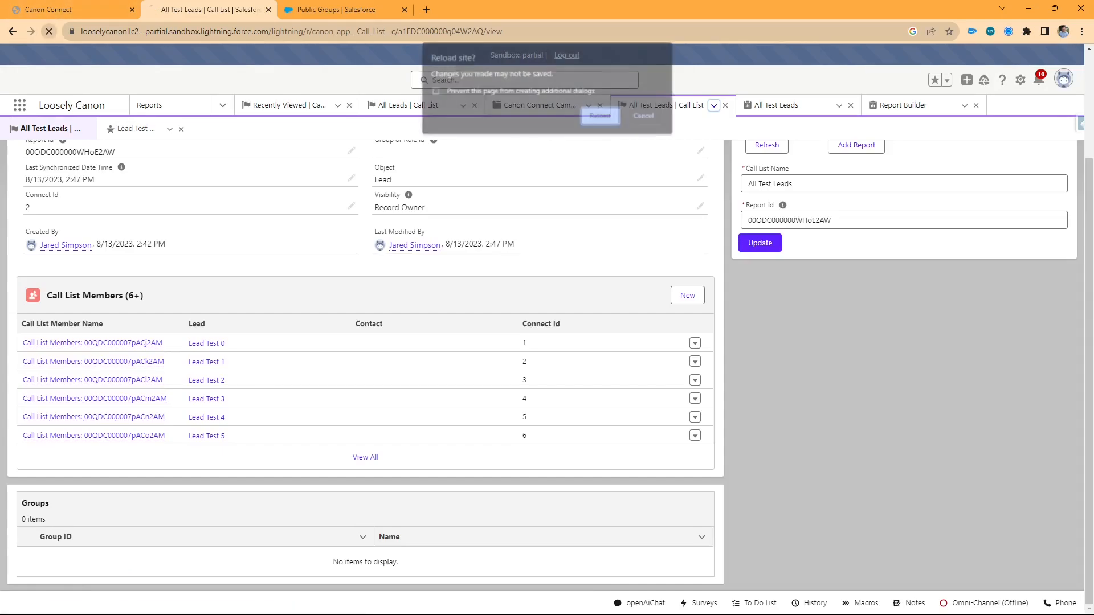
key(Return)
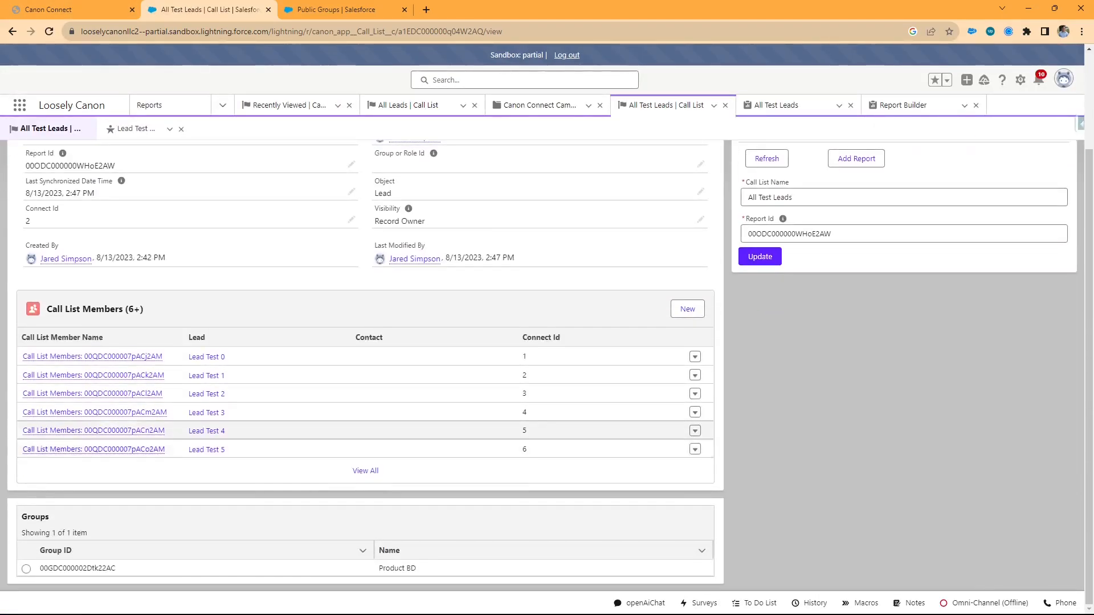
Copy the Product BD group's ID into the call list's Group or Role Id field, and save the record.
double_click(78, 569)
key(ctrl+c)
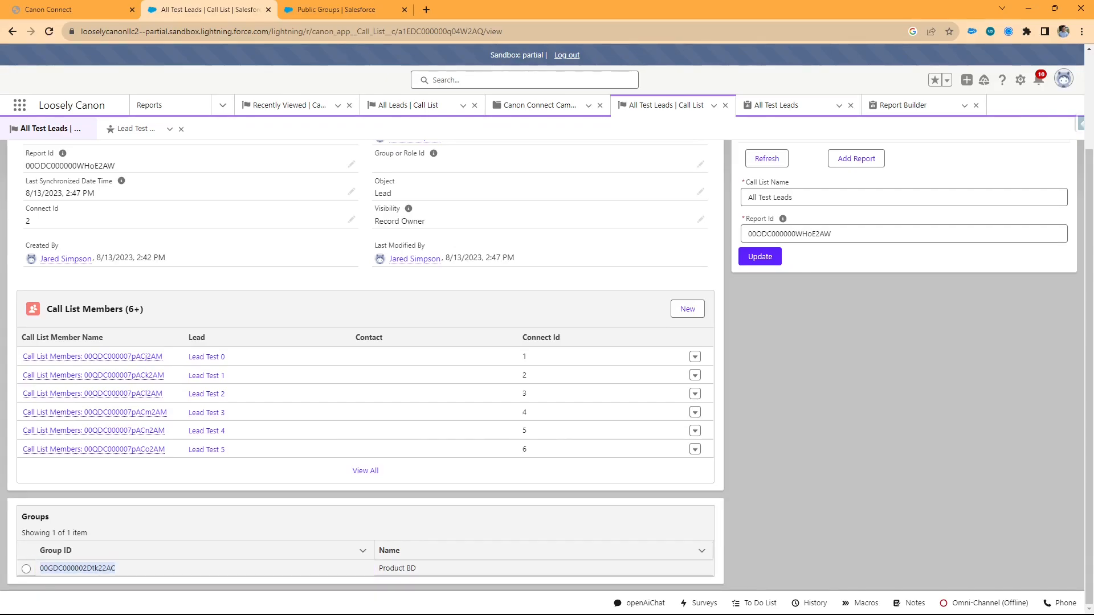
scroll(365, 364, up, 2)
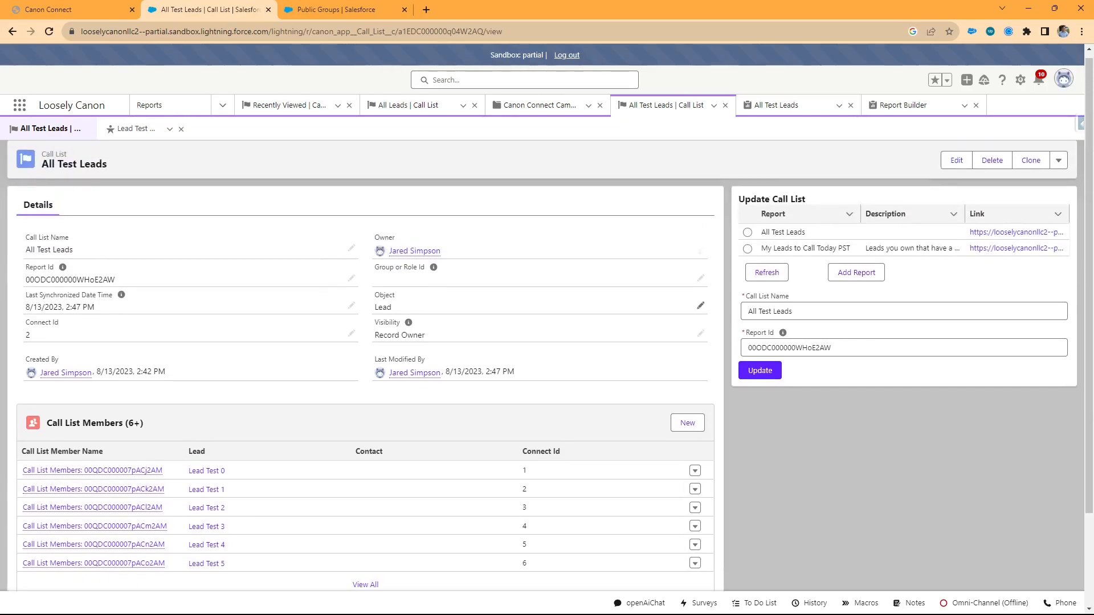
click(701, 279)
key(ctrl+v)
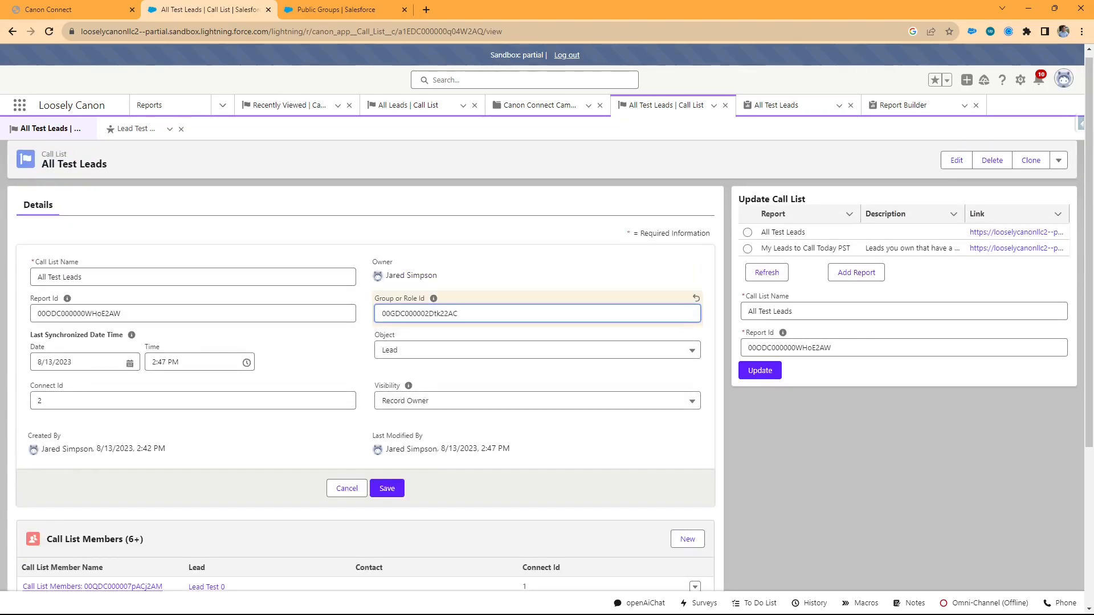
click(387, 489)
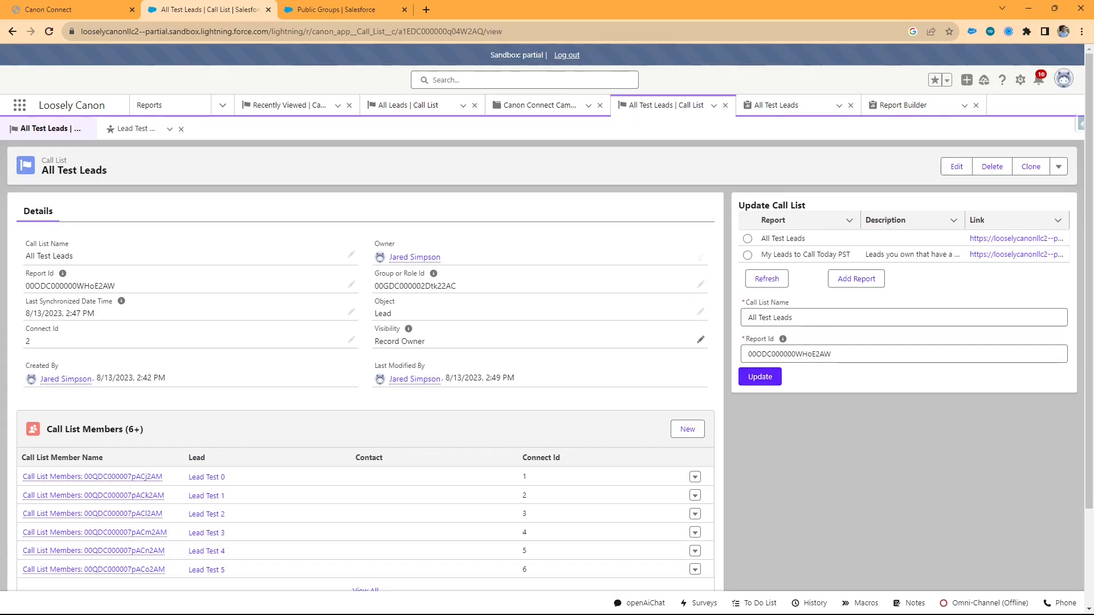
Set the All Test Leads call list's Visibility to Group or Role and save the record.
click(701, 340)
click(656, 353)
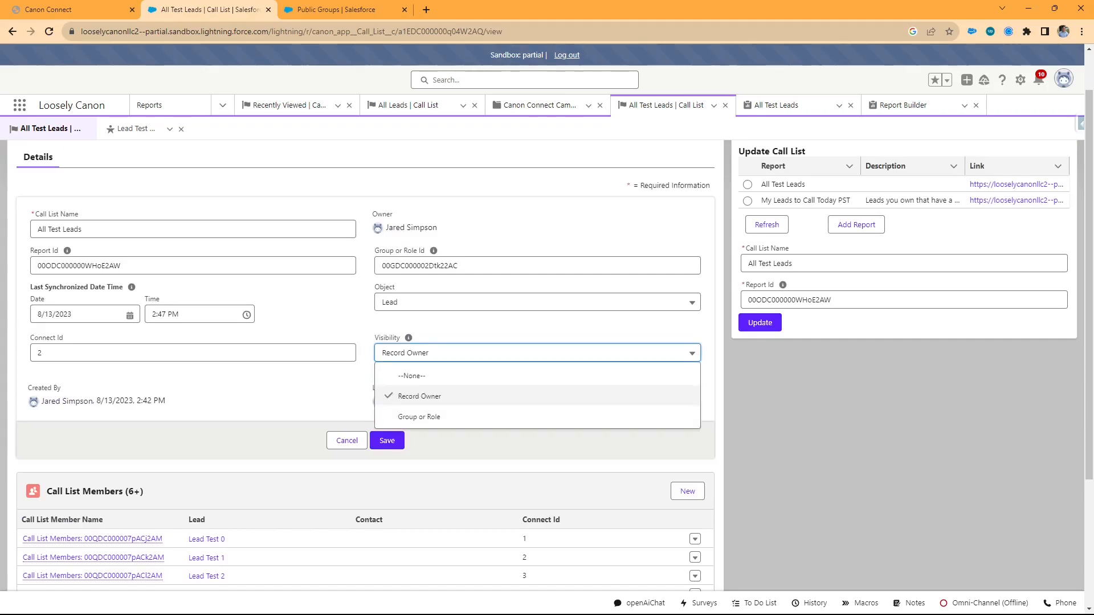
click(418, 417)
click(387, 441)
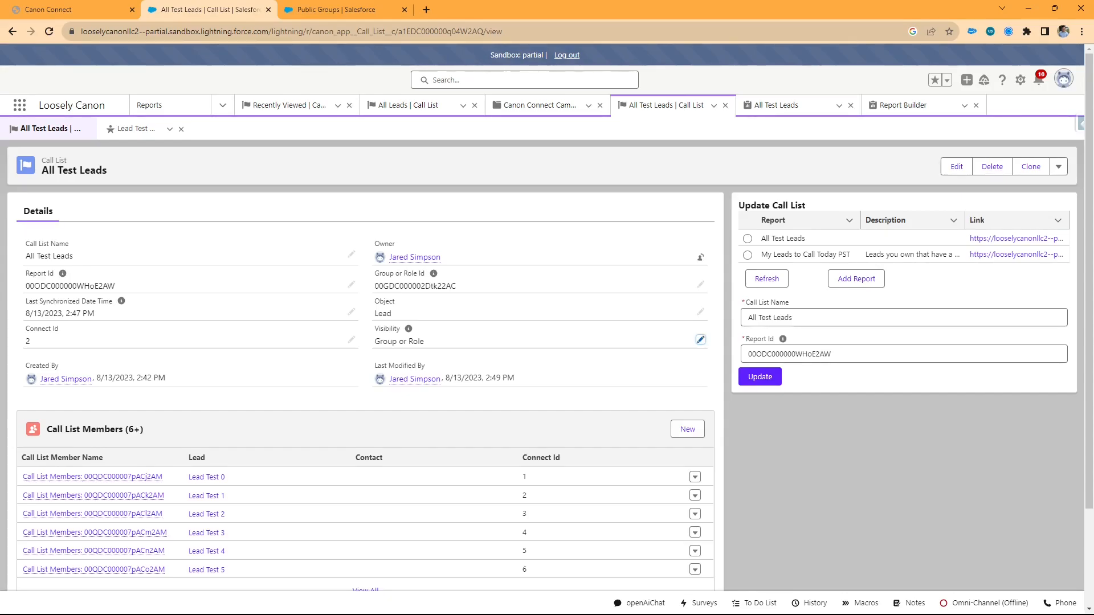
double_click(415, 286)
click(479, 286)
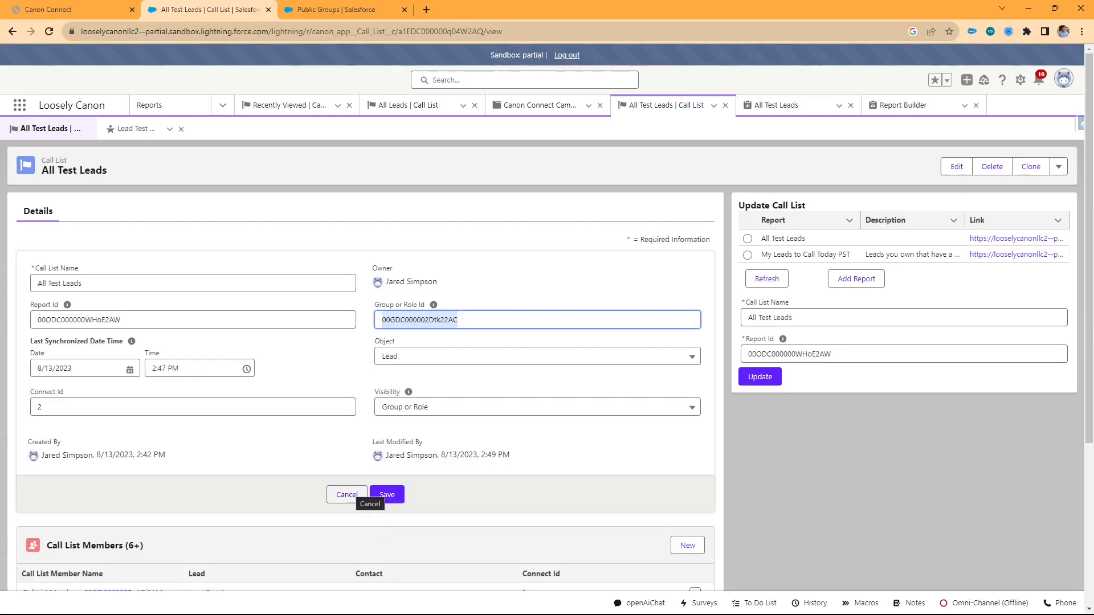
click(347, 494)
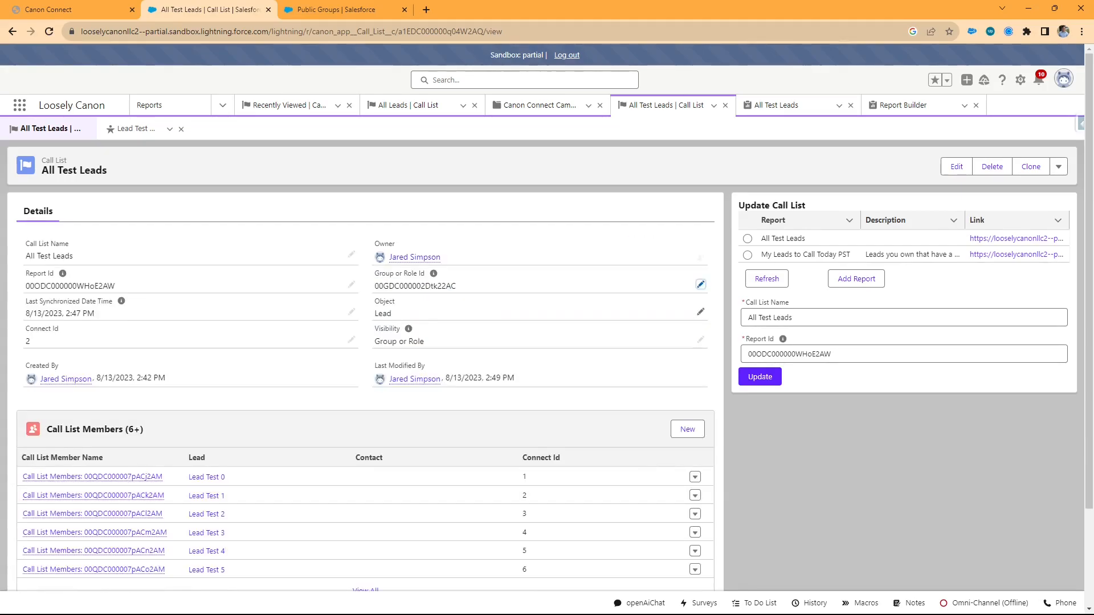